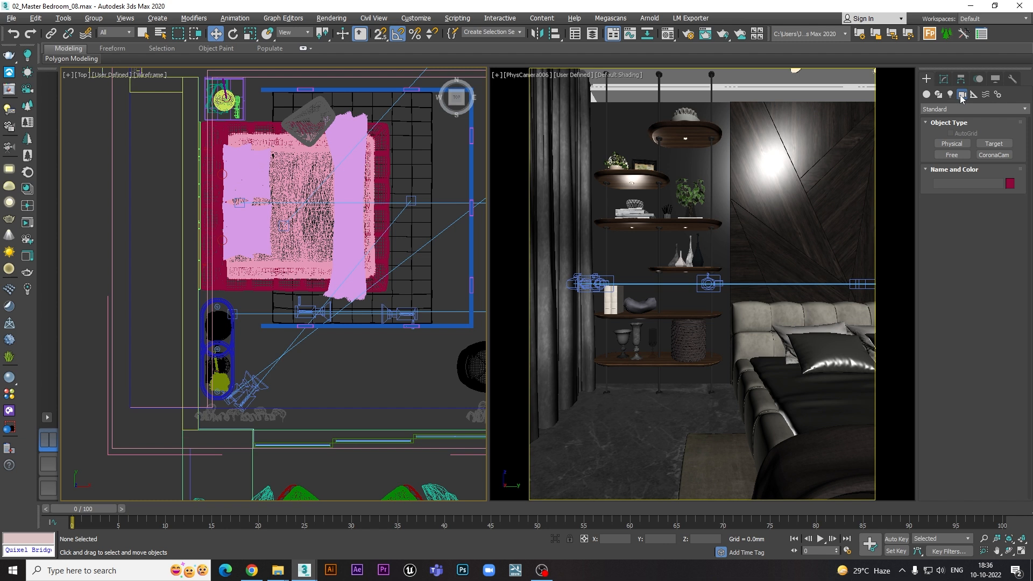
Look at the VRay camera types available for creation and return to the Standard camera category
click(934, 110)
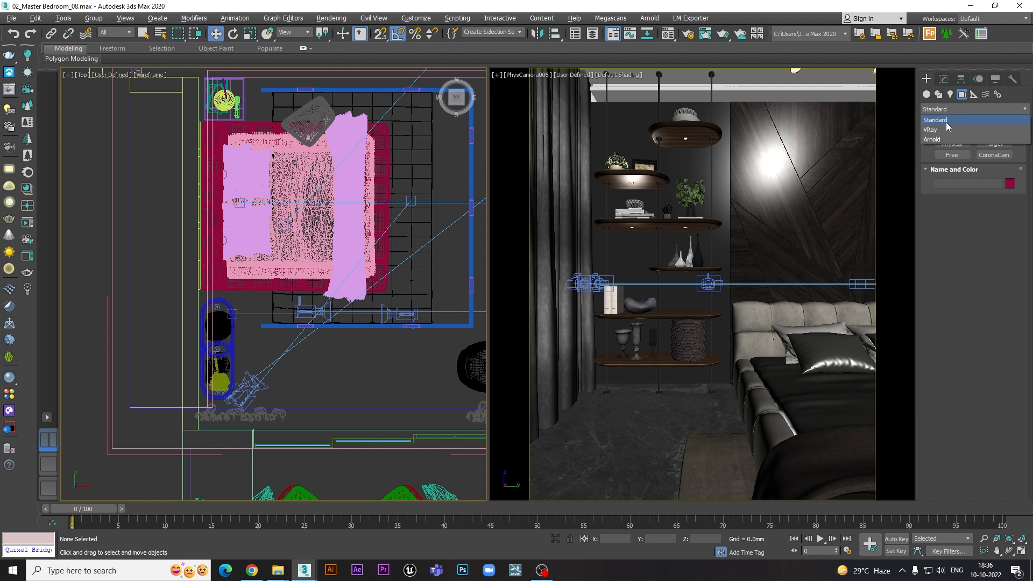
click(995, 168)
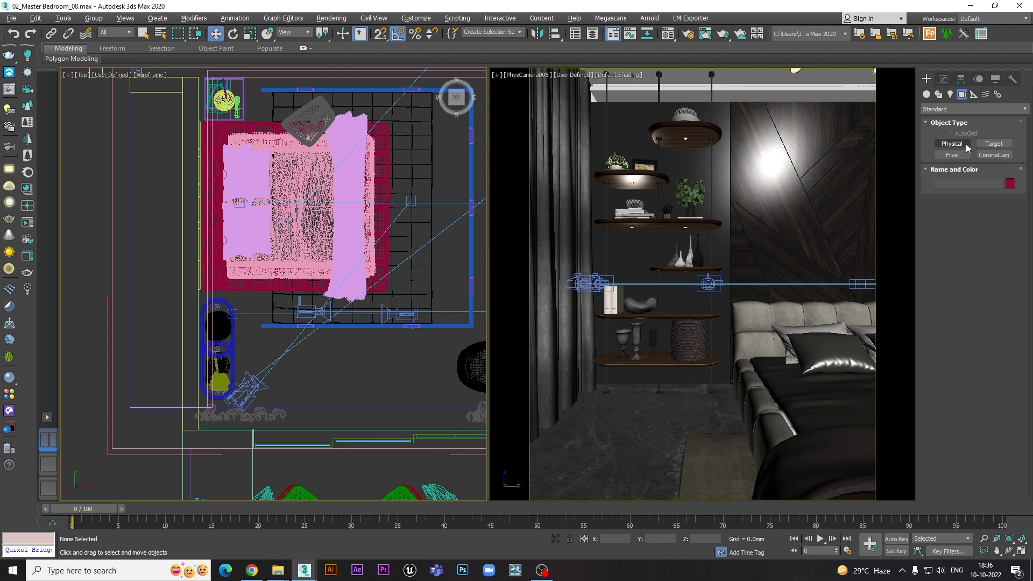
click(957, 111)
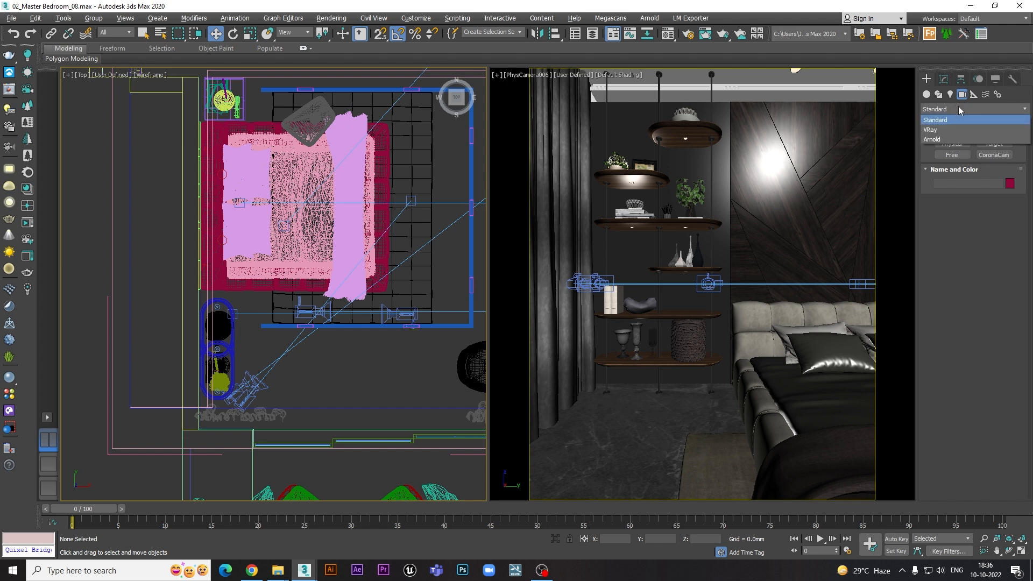
click(938, 129)
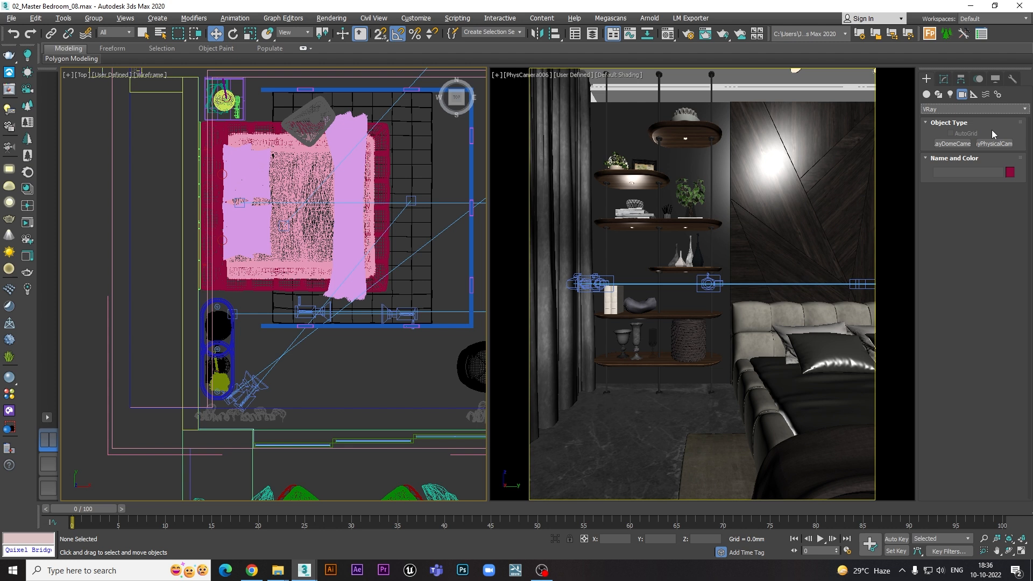
click(960, 110)
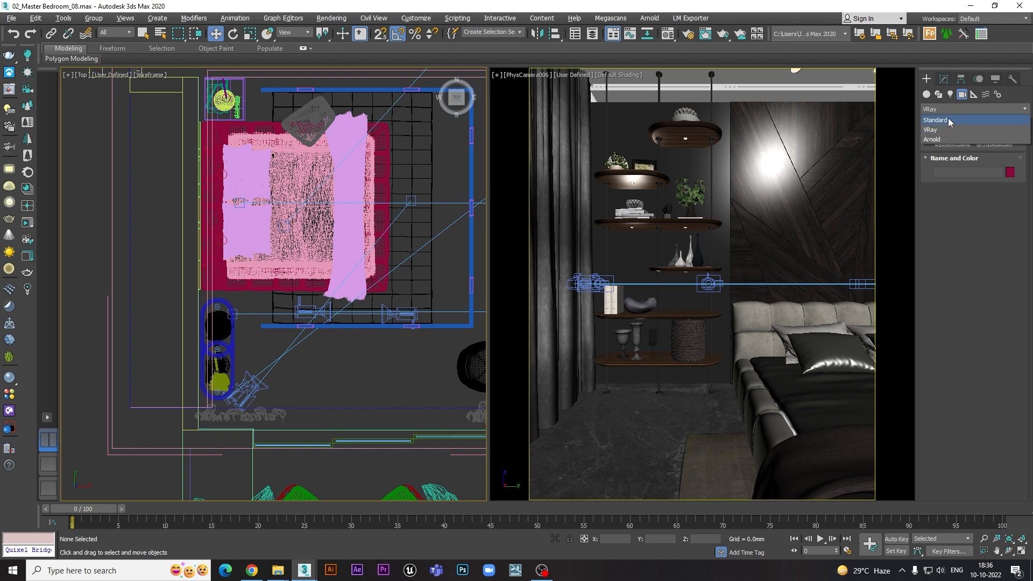
click(947, 118)
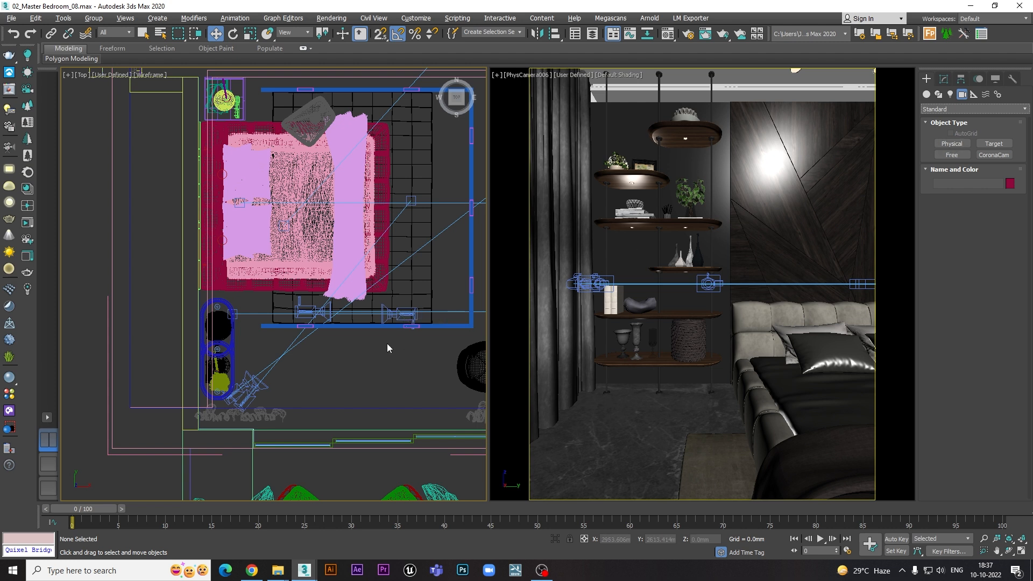
Select PhysCamera006 in the Top view, look at its modifier parameters, and clear the selection
click(400, 317)
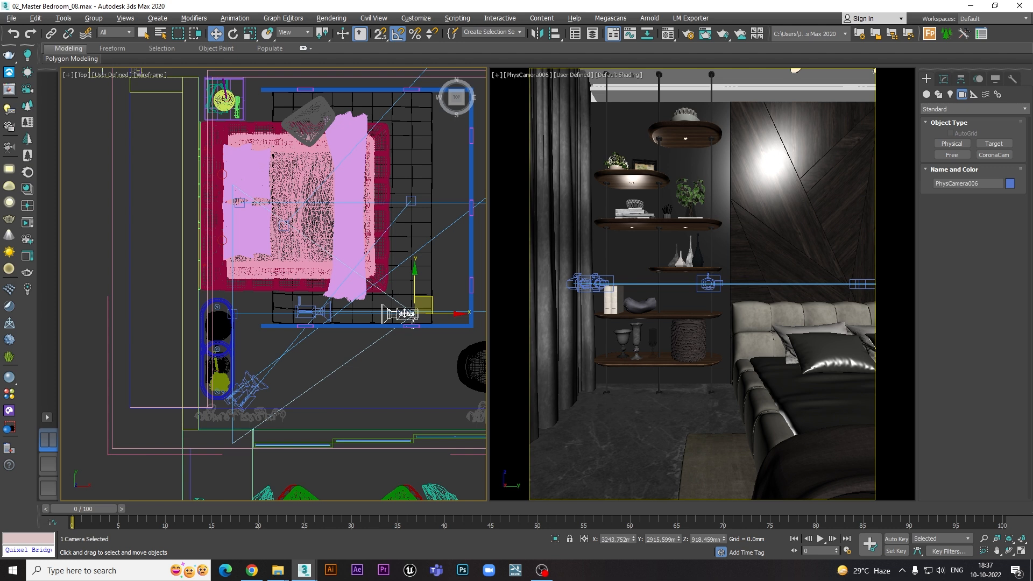
scroll(403, 314, up, 4)
scroll(403, 314, down, 4)
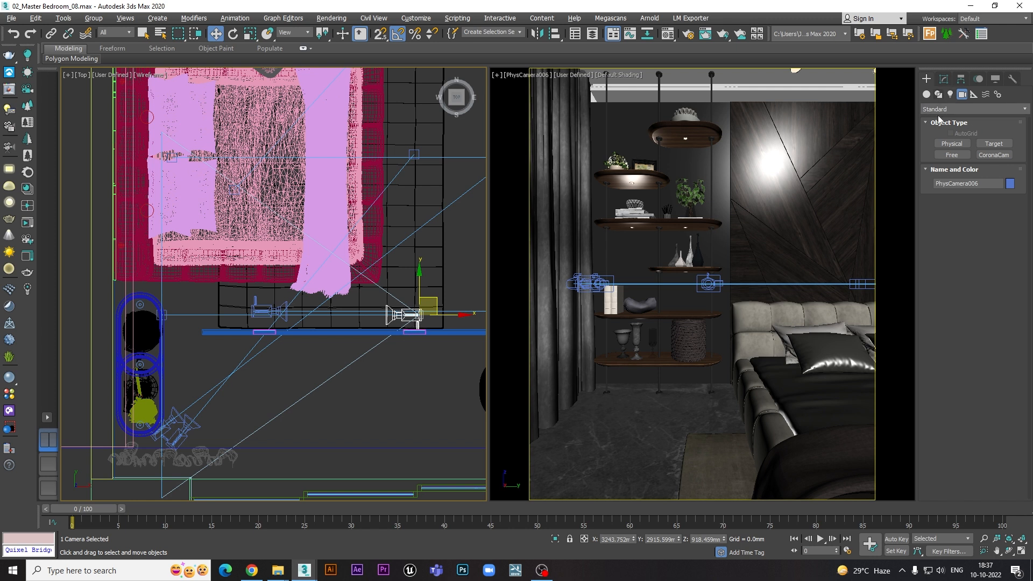
click(952, 144)
click(943, 80)
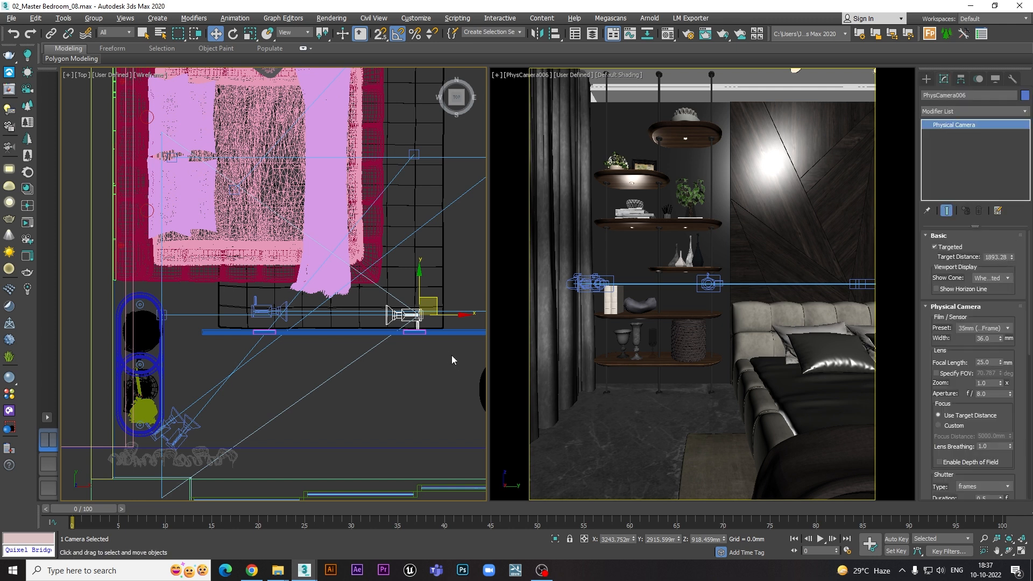
scroll(428, 322, down, 3)
click(417, 344)
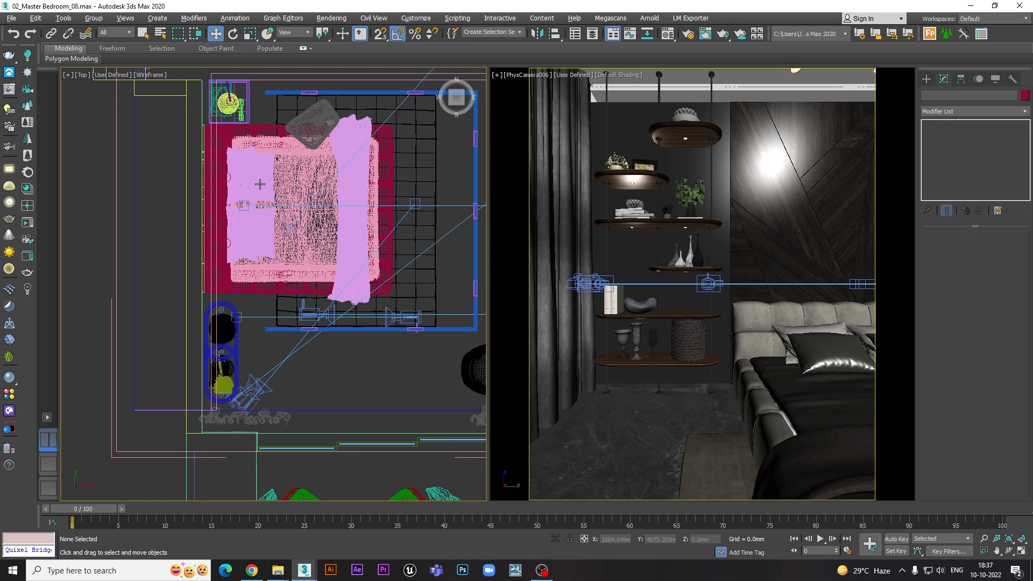
Restrict selection to cameras only and select the cameras below the bed in the Top view
click(111, 31)
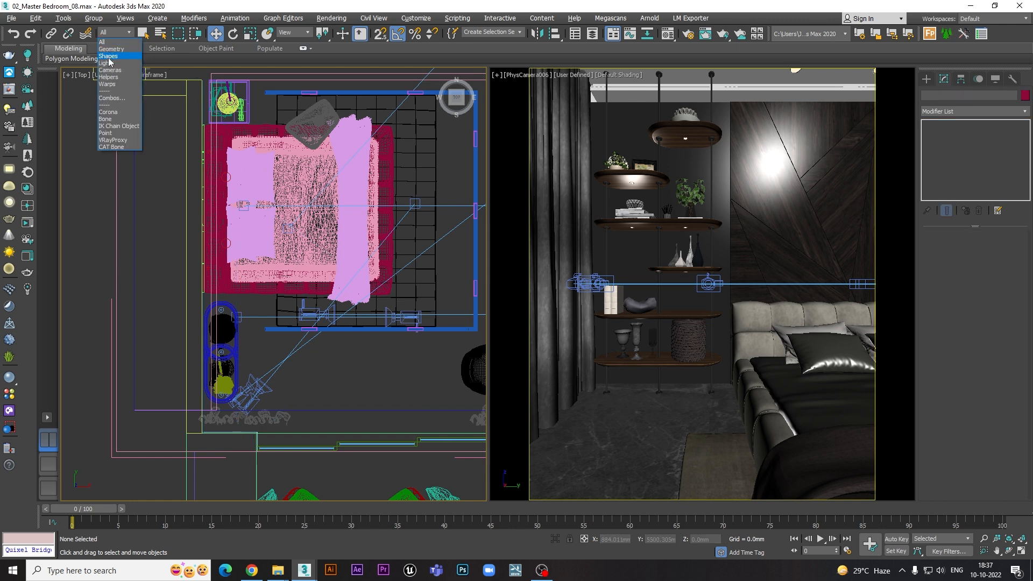
click(111, 70)
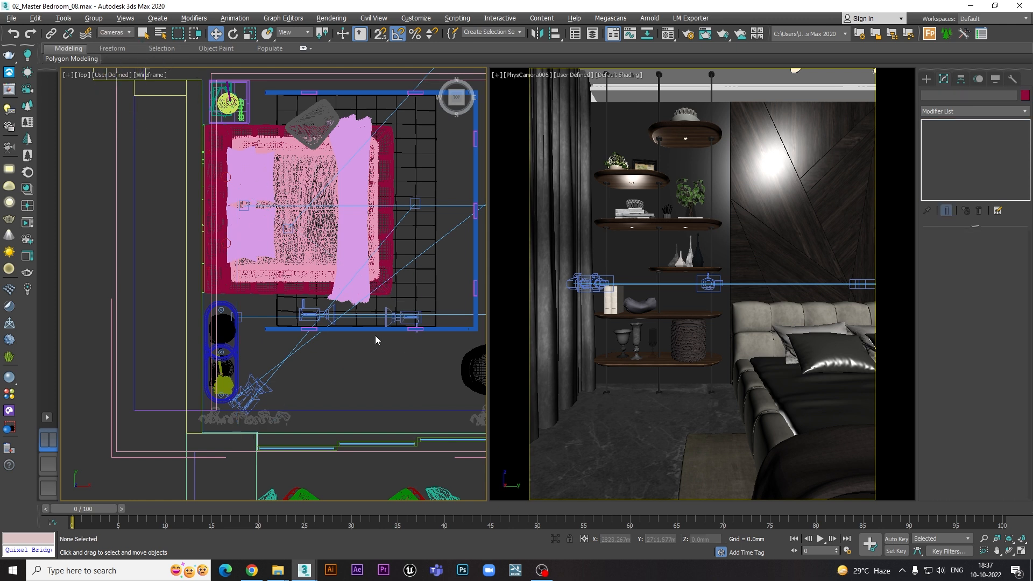
drag(434, 370, 233, 253)
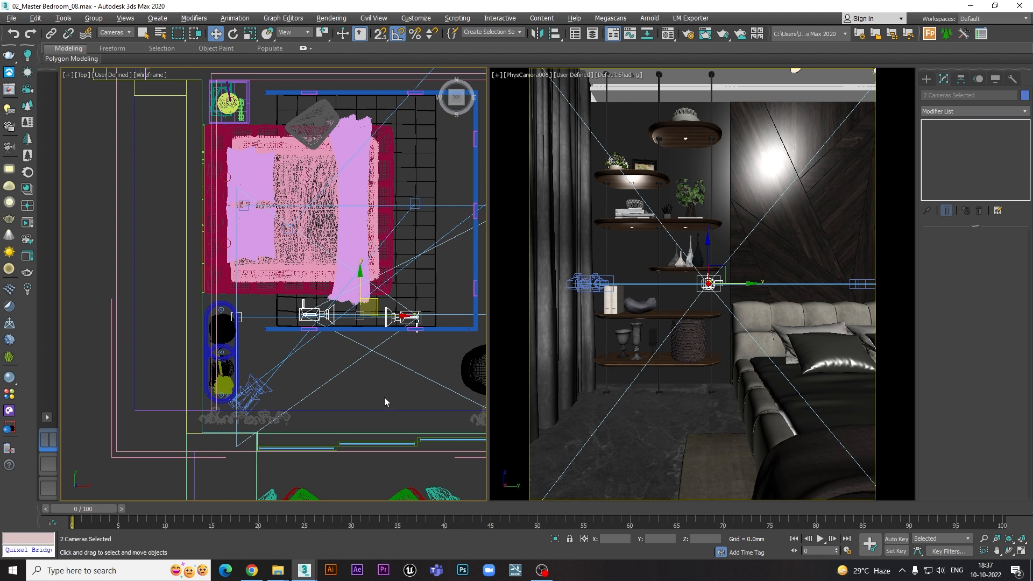
drag(384, 397, 231, 377)
Reset the selection filter to all object types and select PhysCamera006 in the Top view
click(117, 33)
click(110, 45)
click(410, 321)
click(411, 321)
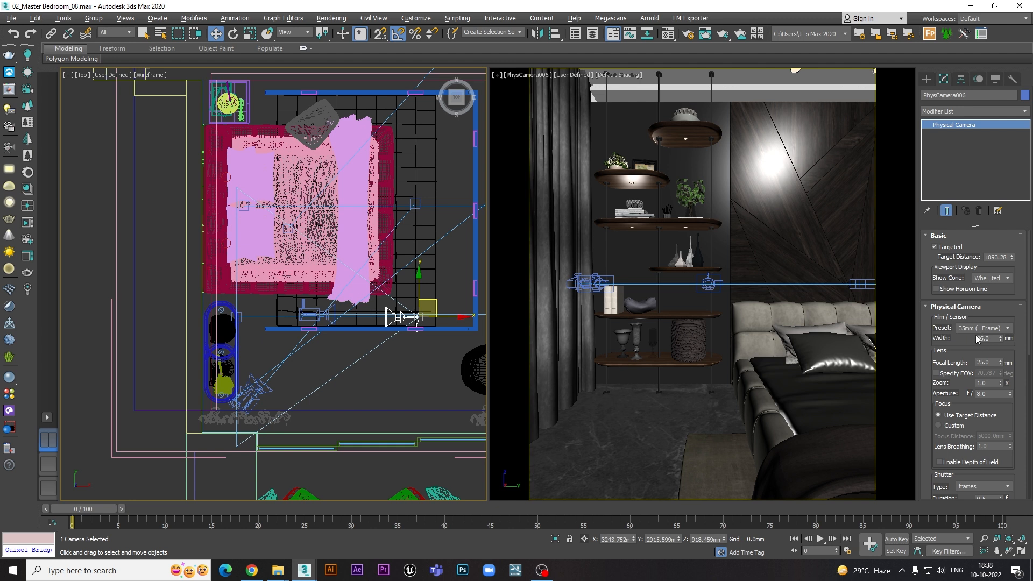
Examine the selected camera's film, lens, focus, shutter, exposure and white balance parameters
drag(966, 345, 964, 296)
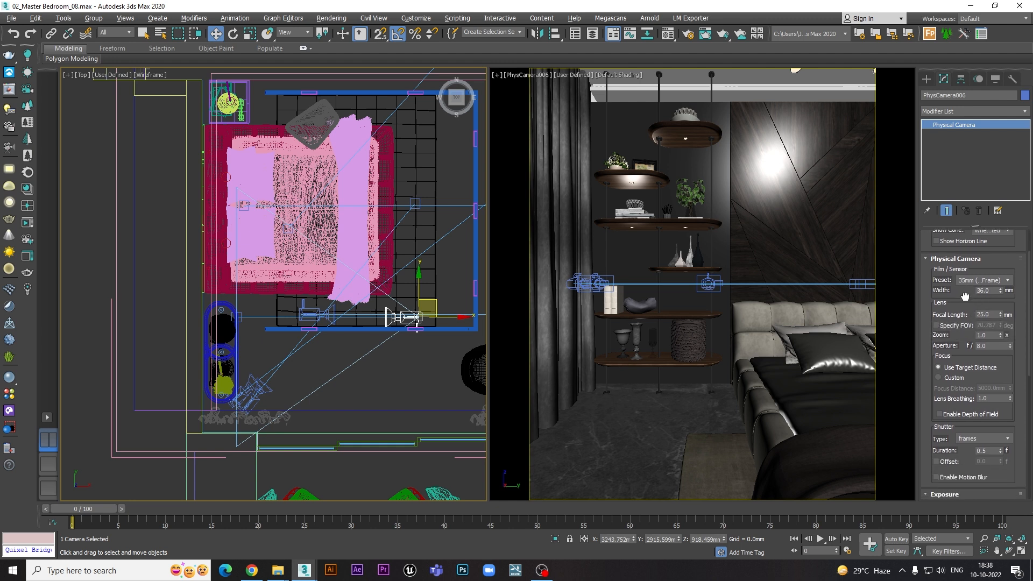
scroll(1016, 352, down, 1)
scroll(1016, 352, down, 5)
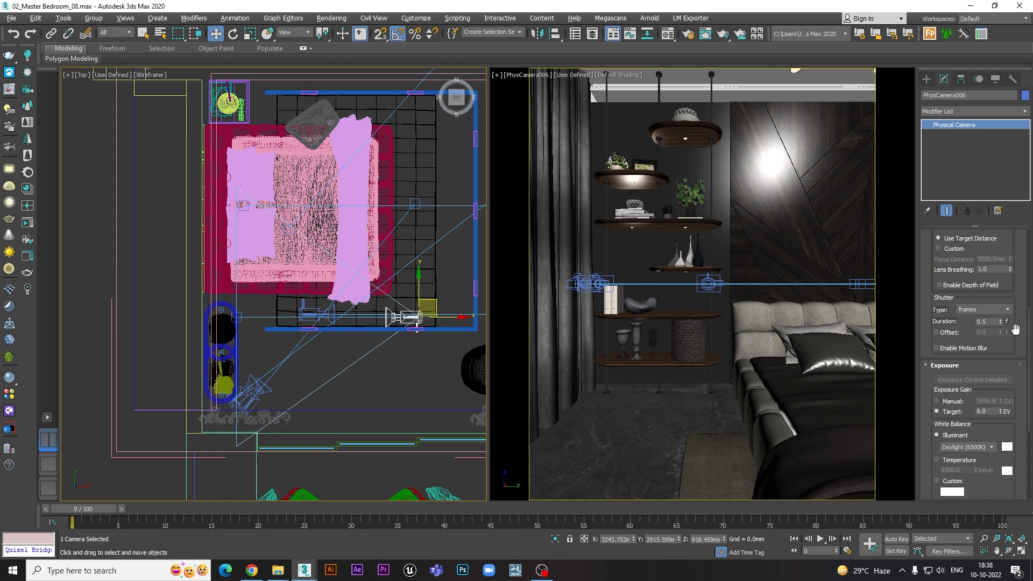
drag(1021, 326, 1021, 469)
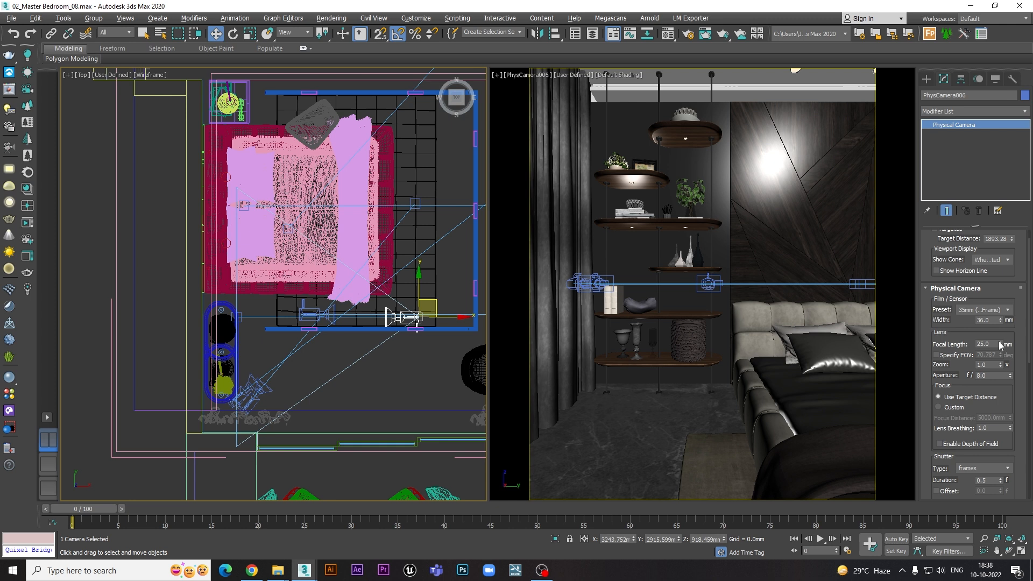
scroll(1021, 411, down, 7)
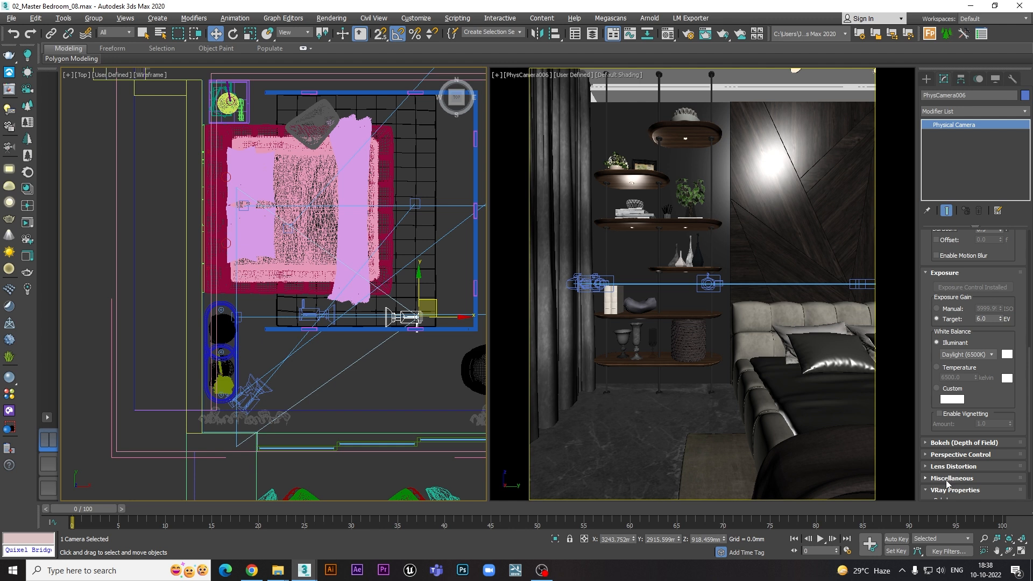
scroll(1016, 293, up, 5)
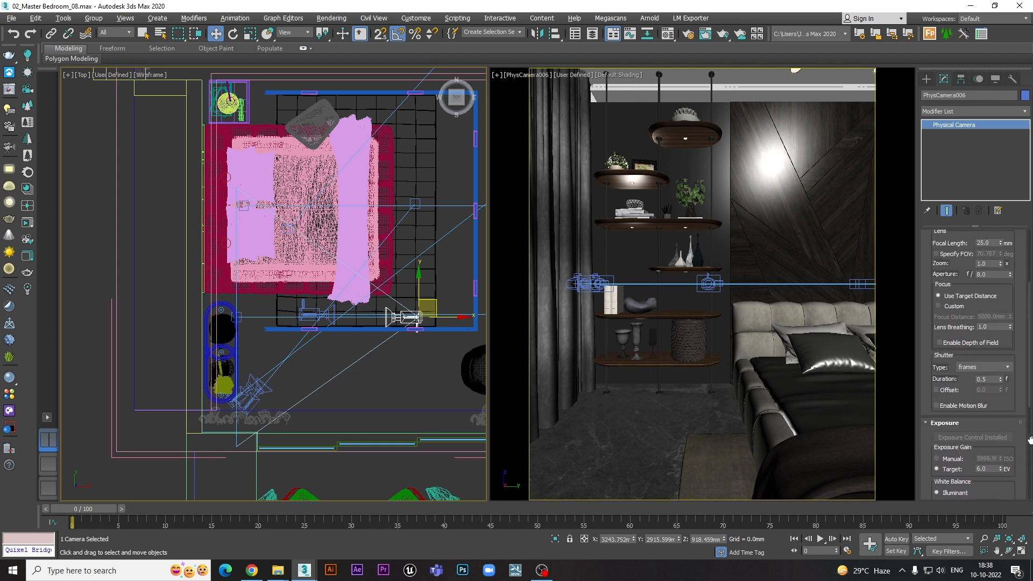
scroll(1019, 305, up, 3)
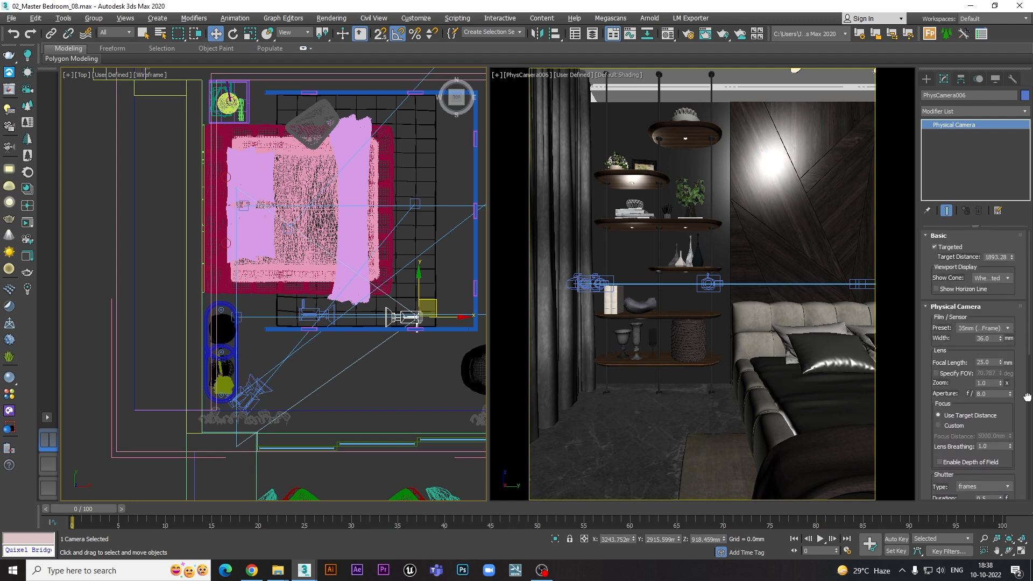
Turn off the camera's Targeted option and turn it back on
click(935, 247)
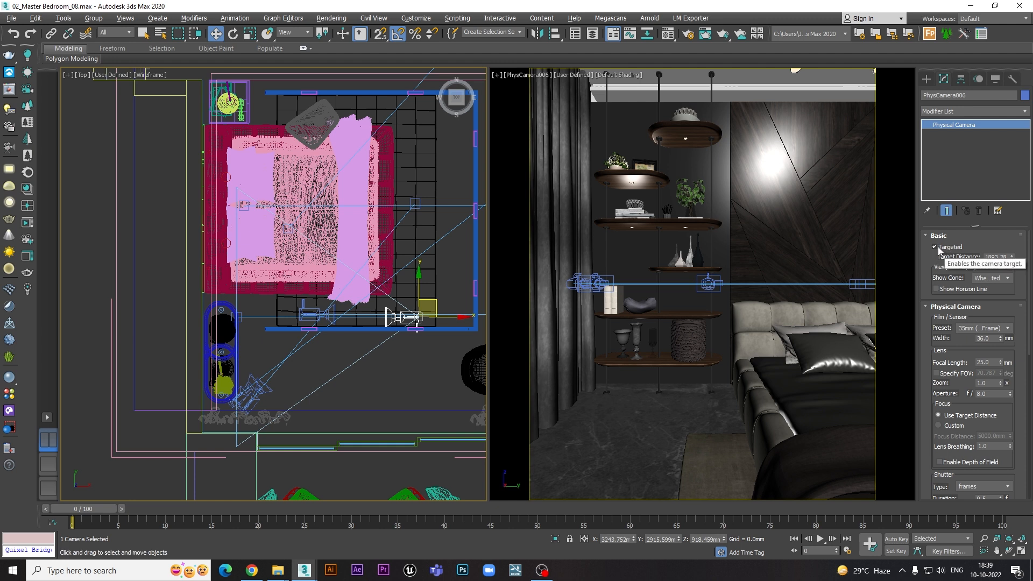
click(936, 248)
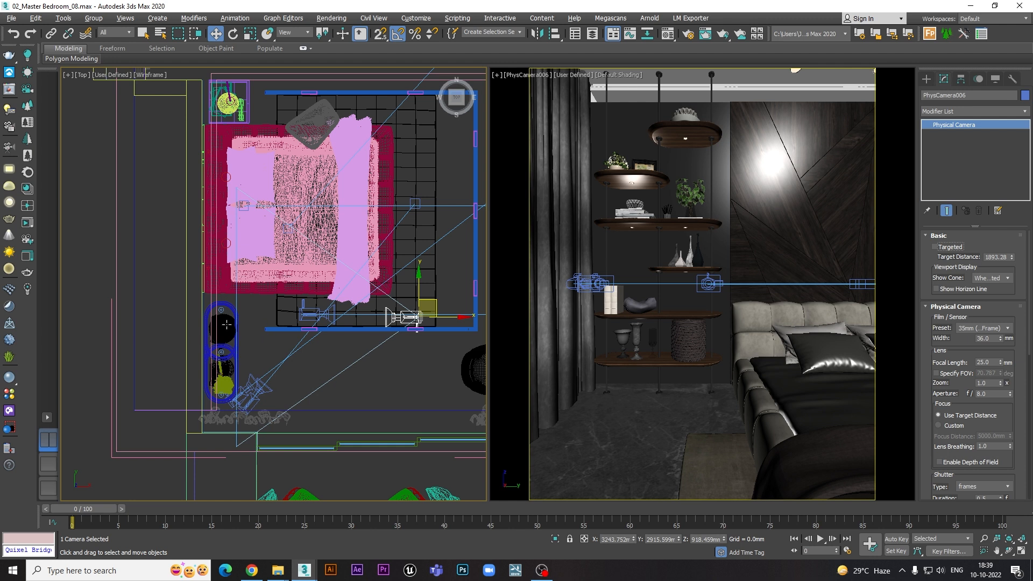
click(935, 247)
Review the camera's Show Cone options and the available film/sensor presets
click(1005, 278)
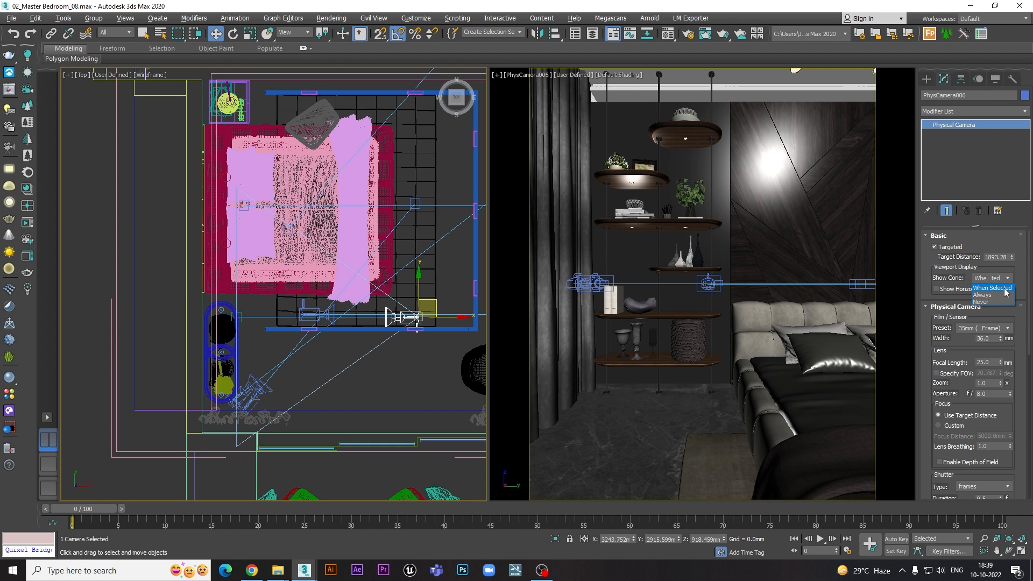
click(363, 352)
scroll(1022, 323, down, 2)
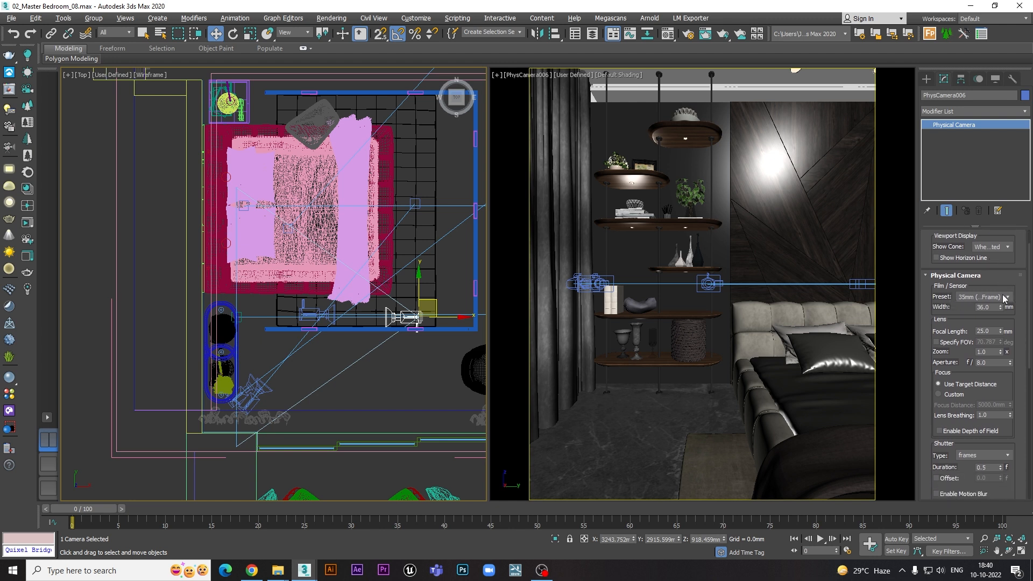
click(1006, 297)
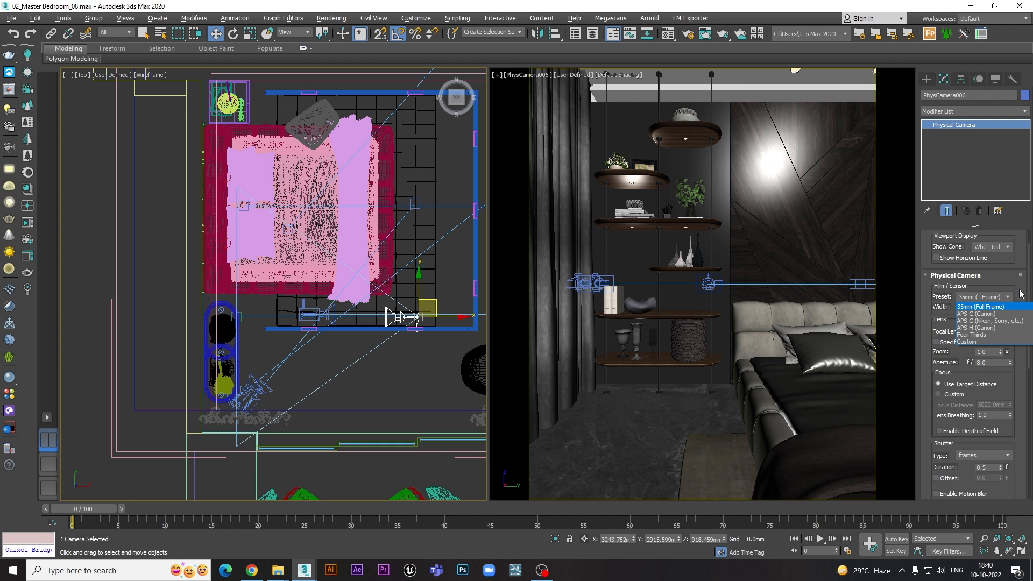
click(1019, 292)
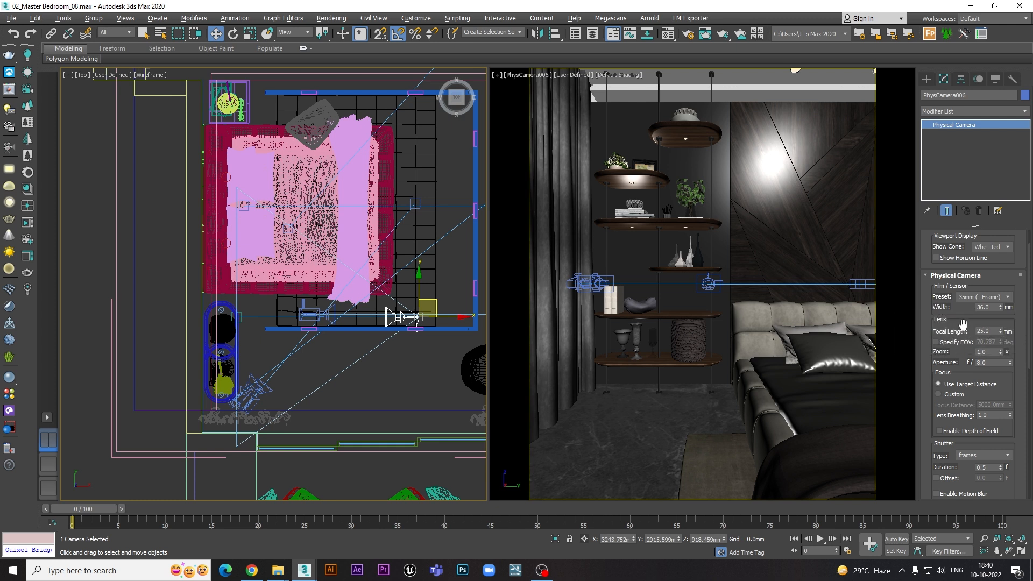
drag(963, 329, 965, 315)
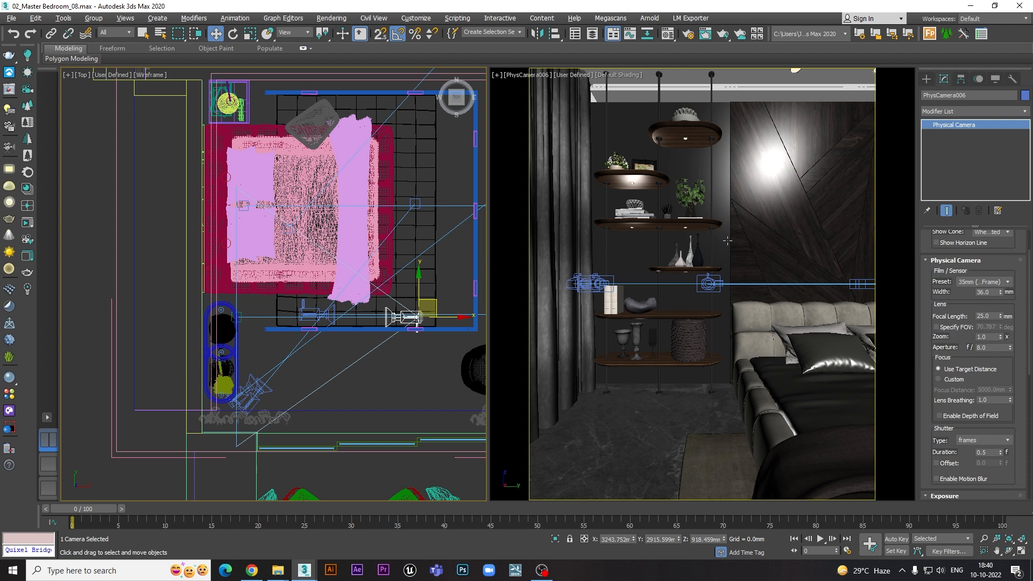
Try narrower camera views with focal lengths of 30 mm and 35 mm
click(983, 316)
text(30)
key(Return)
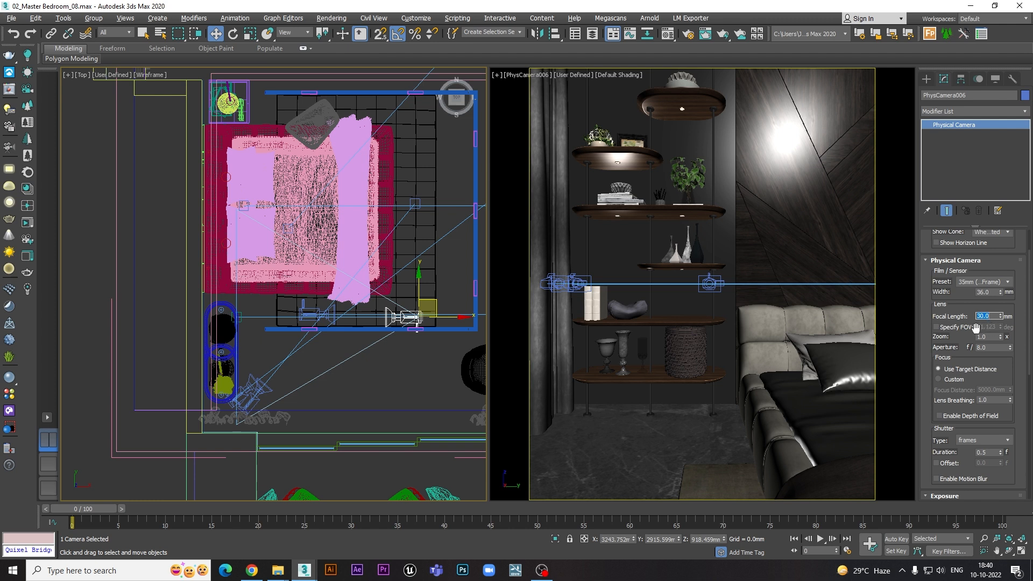
text(35)
key(Return)
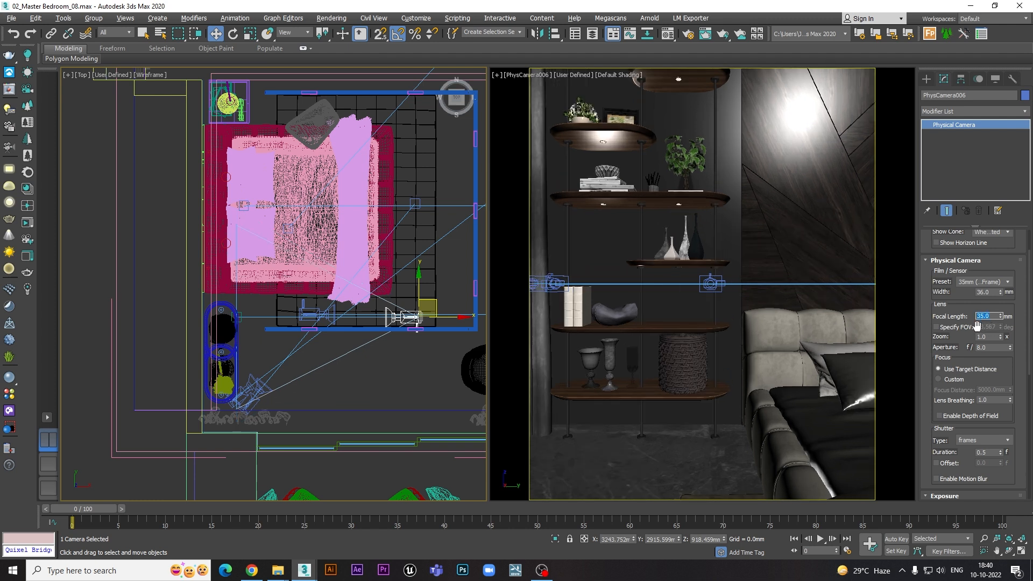
Try wider camera views with focal lengths of 20 mm and 15 mm, returning to 20 mm
text(20)
key(Return)
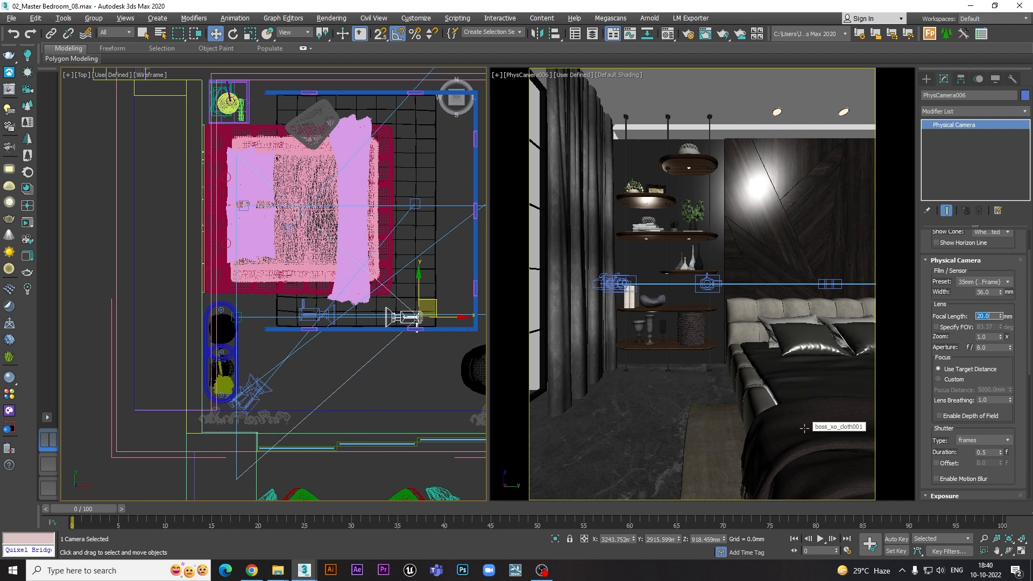
text(15)
key(Return)
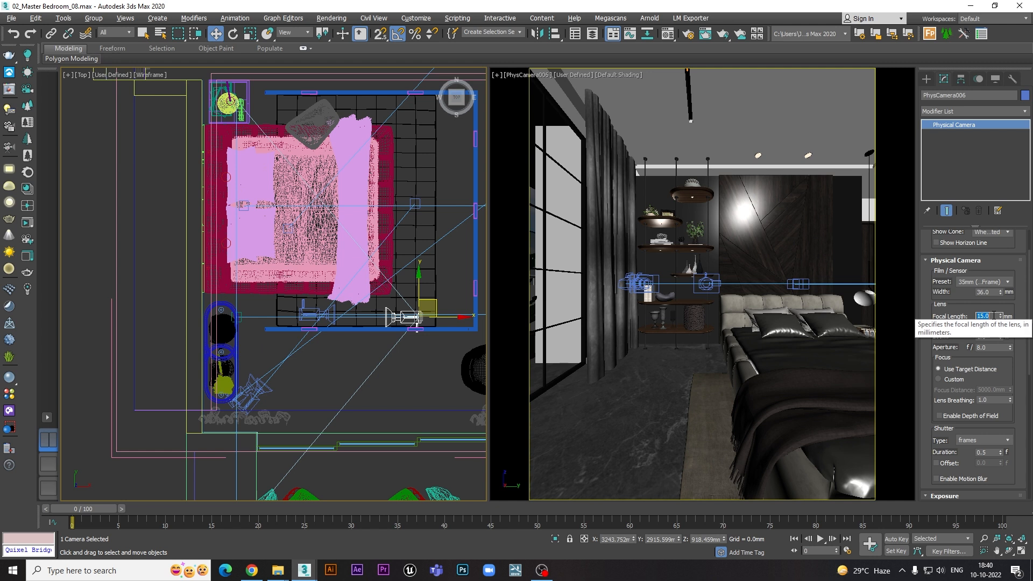
text(20)
key(Return)
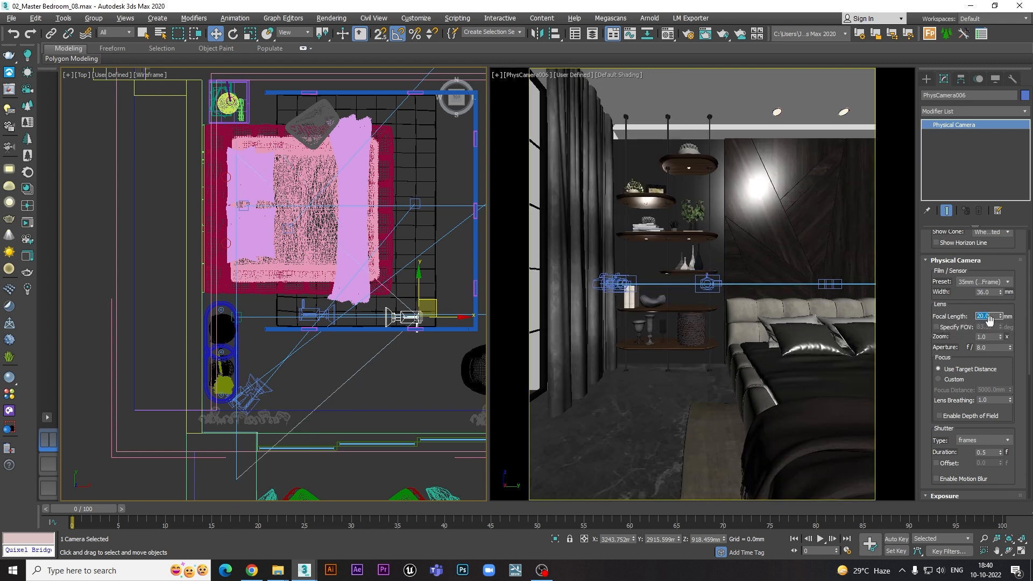
Set the camera's focal length to 25 mm and open its aperture value for editing
text(2)
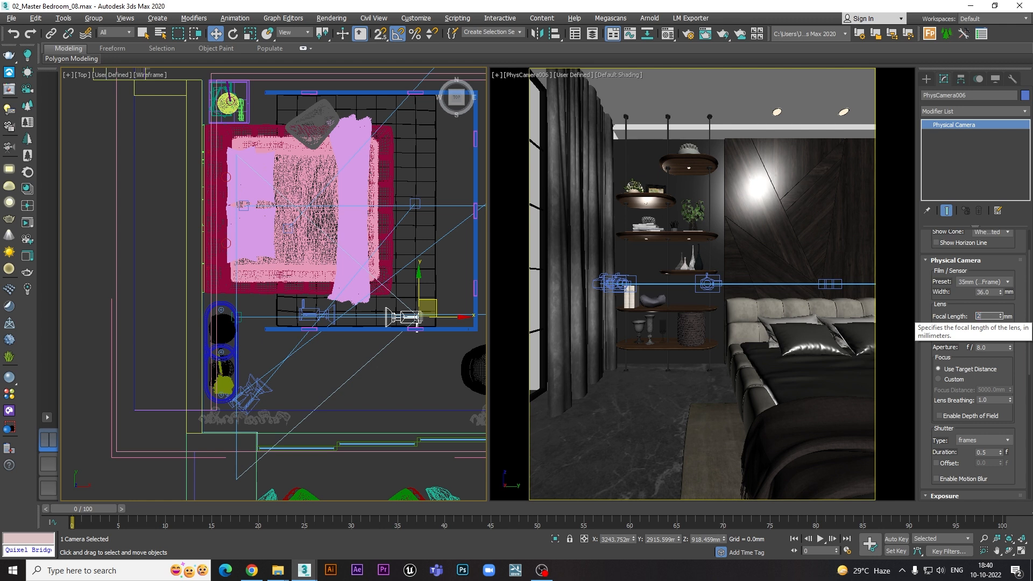
text(5)
key(Return)
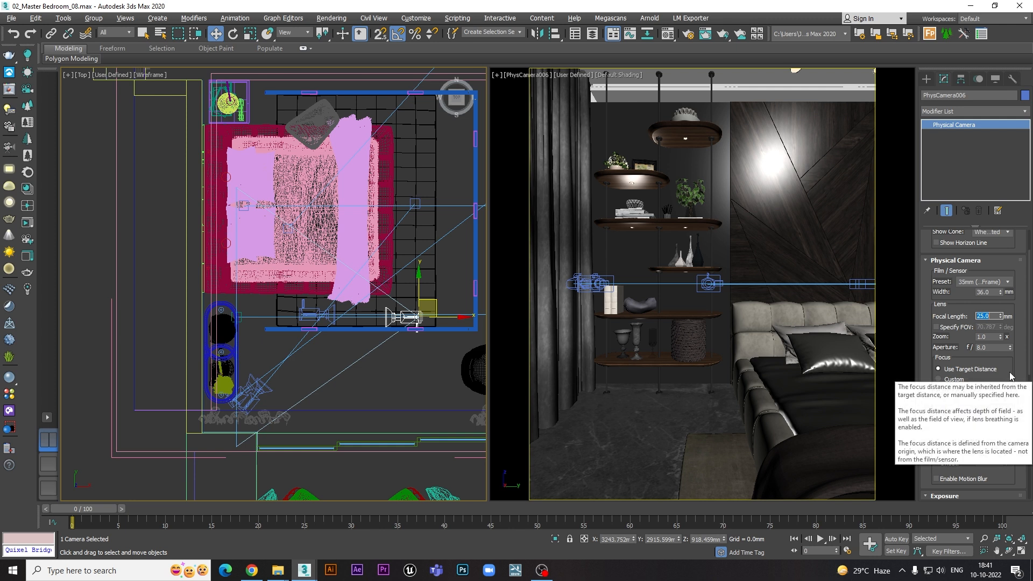
key(Tab)
key(Tab)
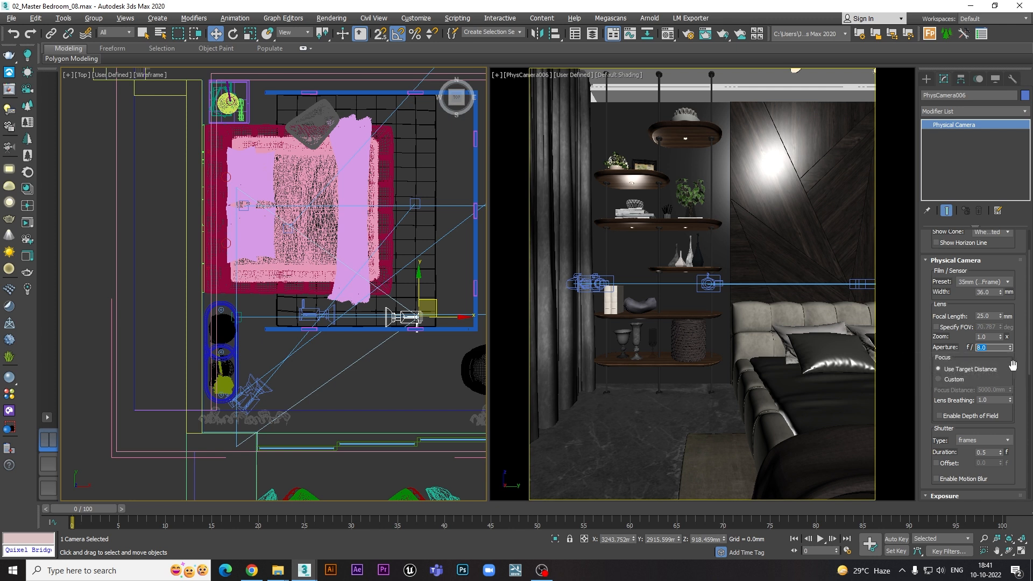
Examine the camera's focus, depth of field, shutter and exposure settings
drag(1013, 365, 984, 315)
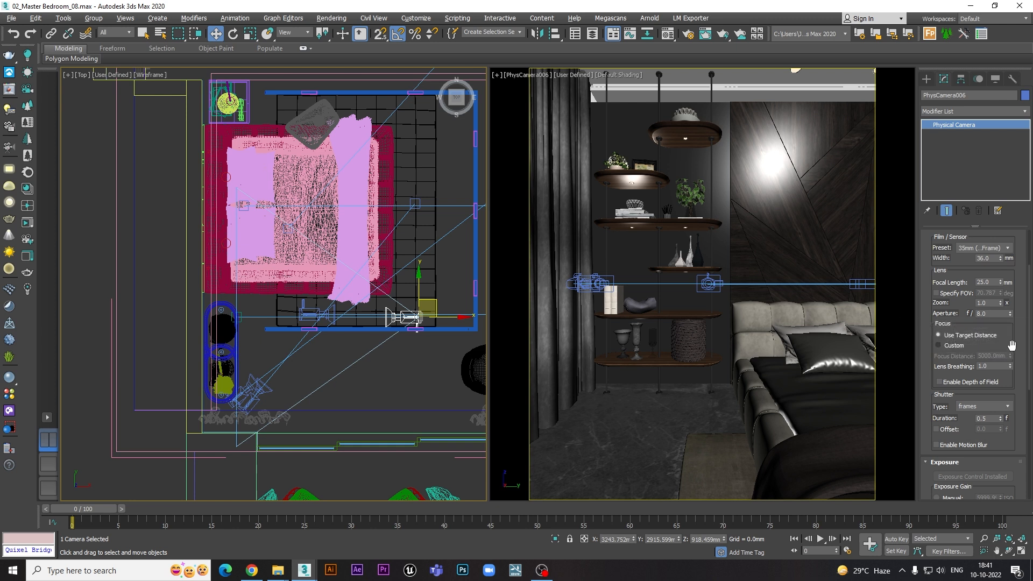
scroll(1013, 337, down, 1)
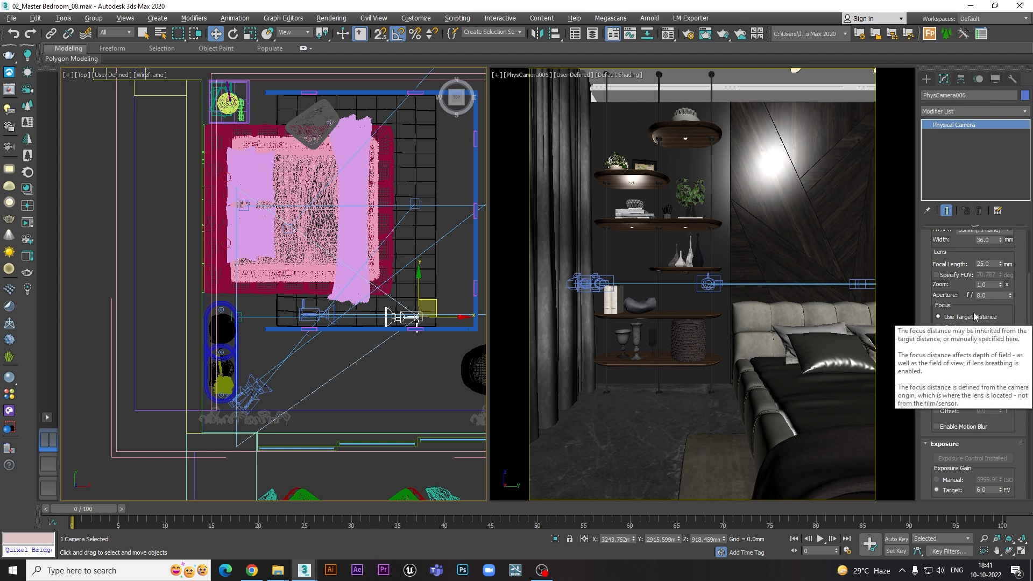
drag(1013, 310, 1013, 269)
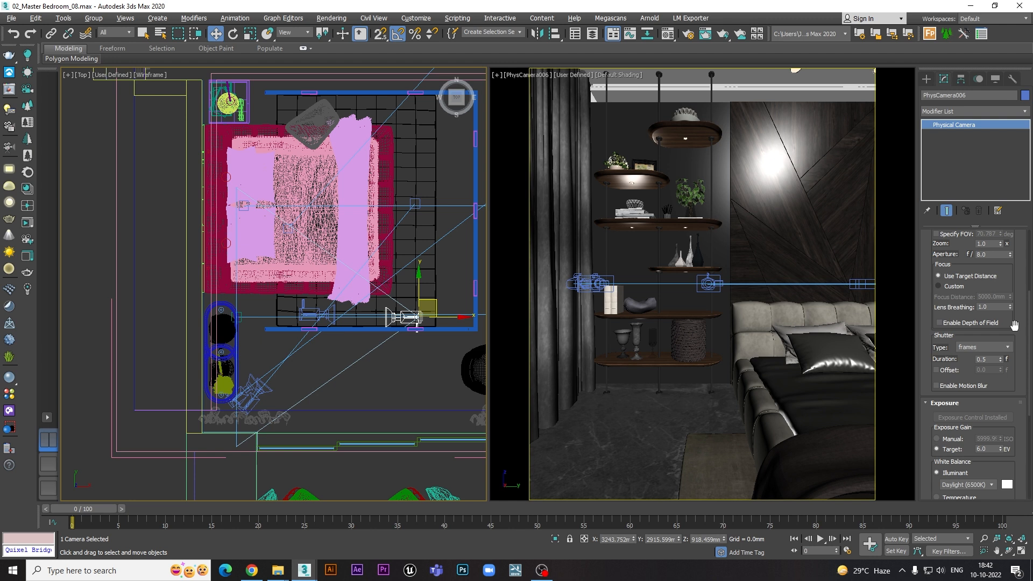
scroll(1013, 324, down, 3)
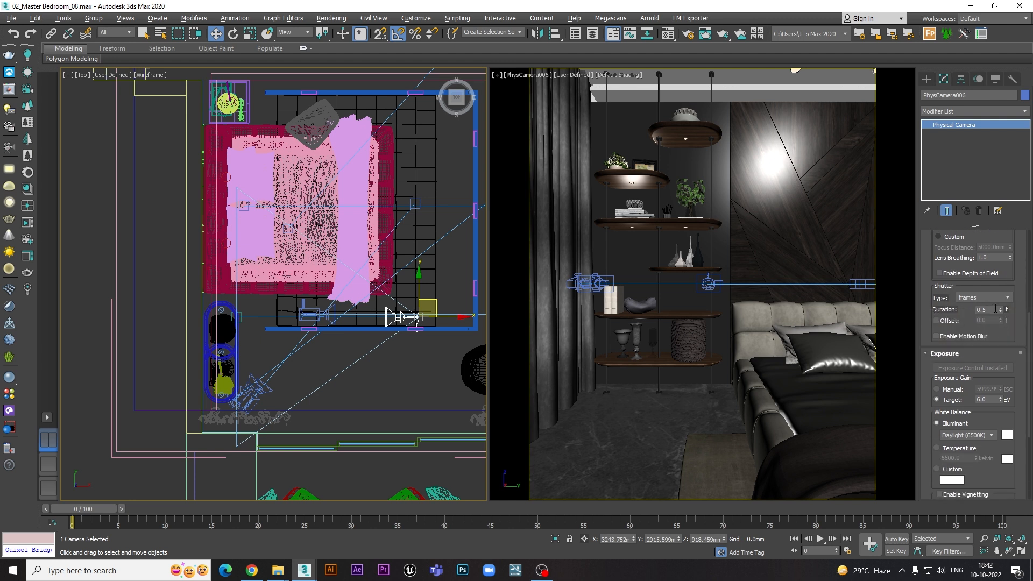
scroll(1006, 325, down, 1)
scroll(1007, 325, down, 3)
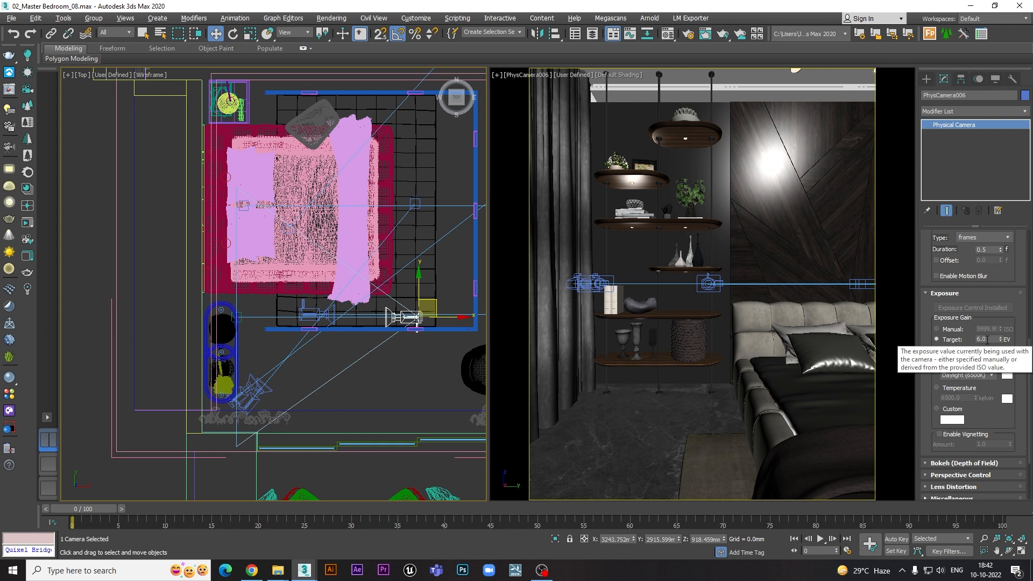
Open the V-Ray frame buffer from the camera view and start an interactive render
right_click(624, 199)
right_click(623, 192)
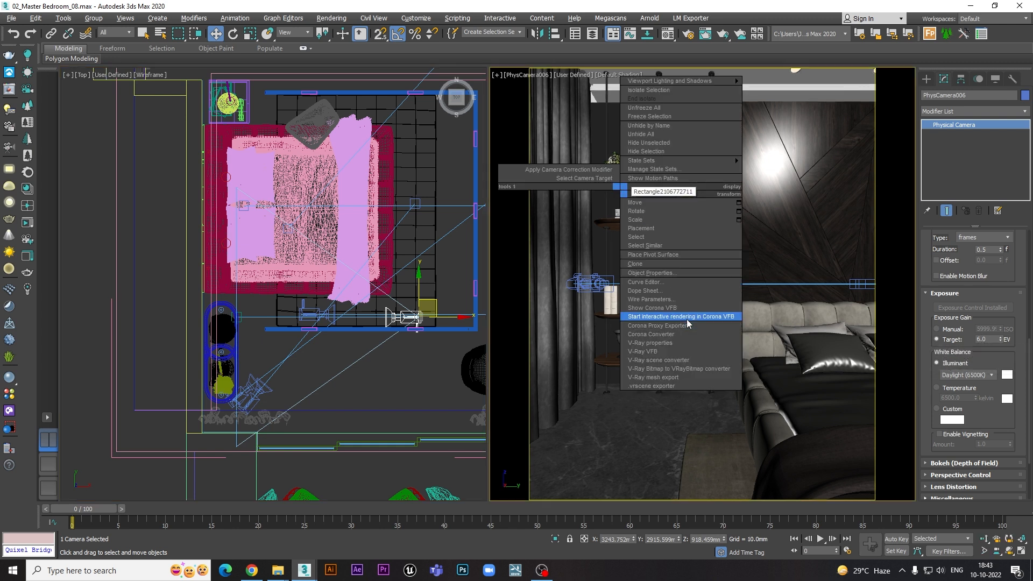
click(658, 352)
click(697, 97)
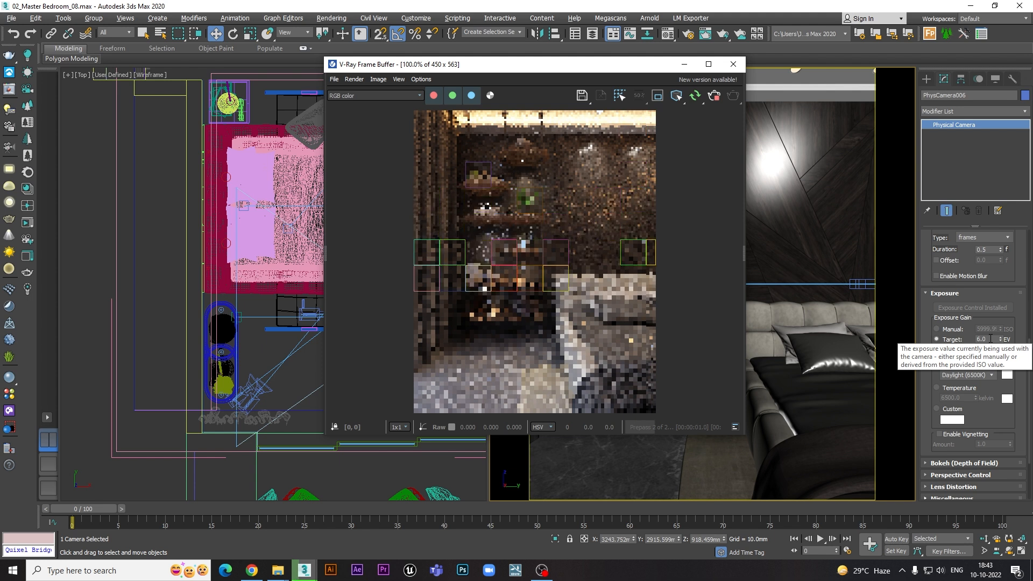
Try exposure targets of 4, 5, 5.5 and 7 EV in the interactive render, returning the target to 6 EV
double_click(990, 338)
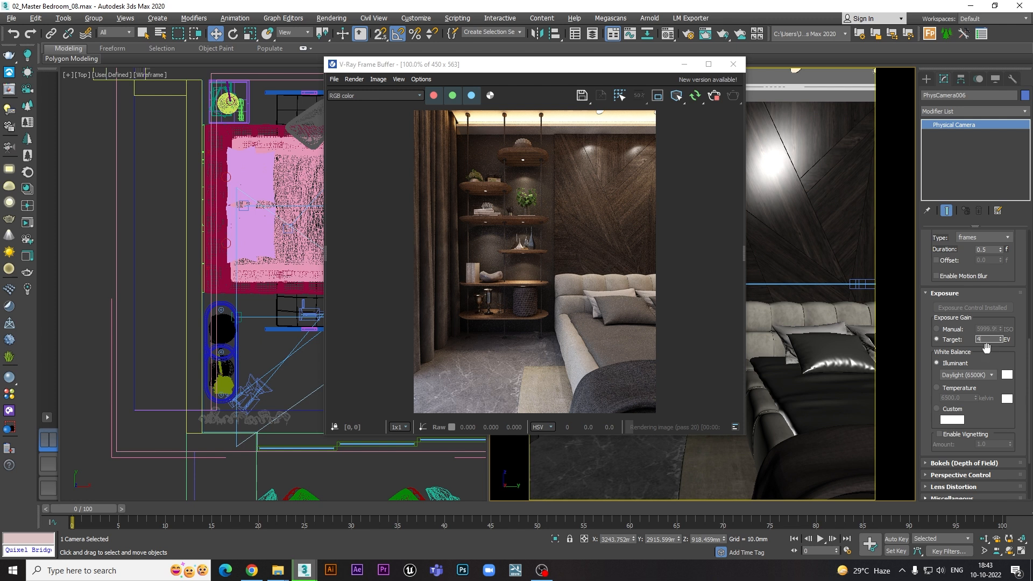
key(Return)
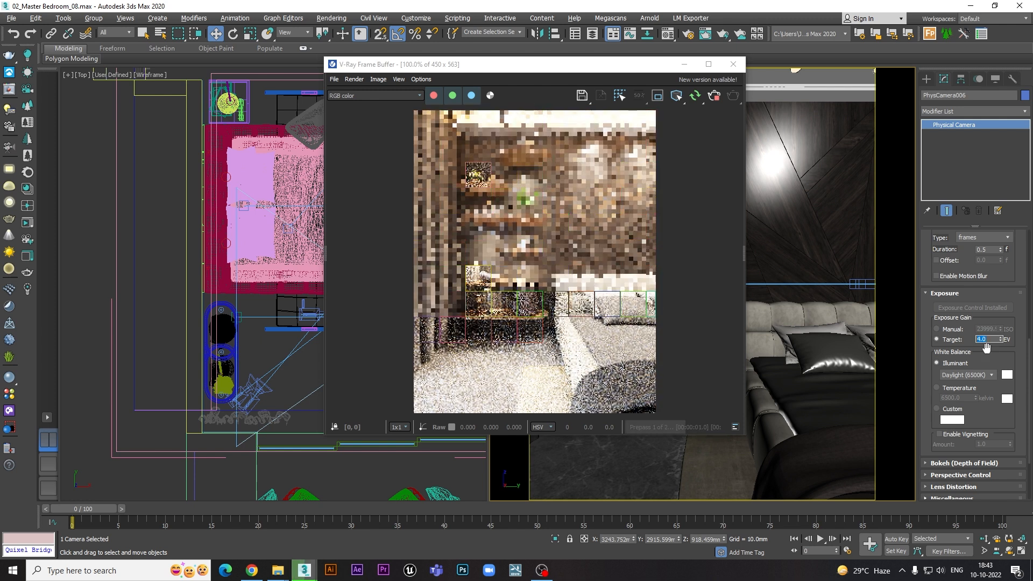
text(5)
key(Return)
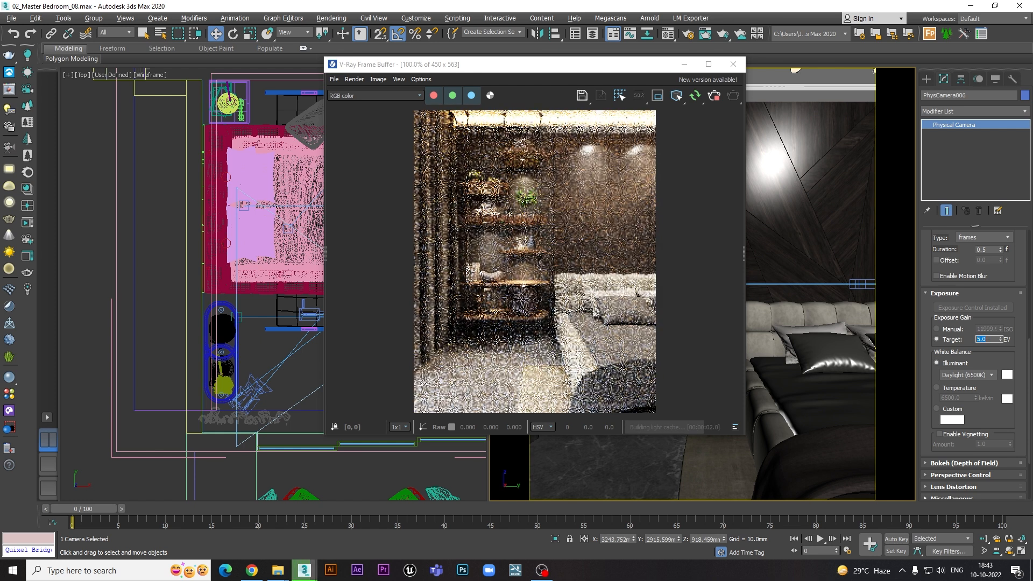
text(5.5)
key(Return)
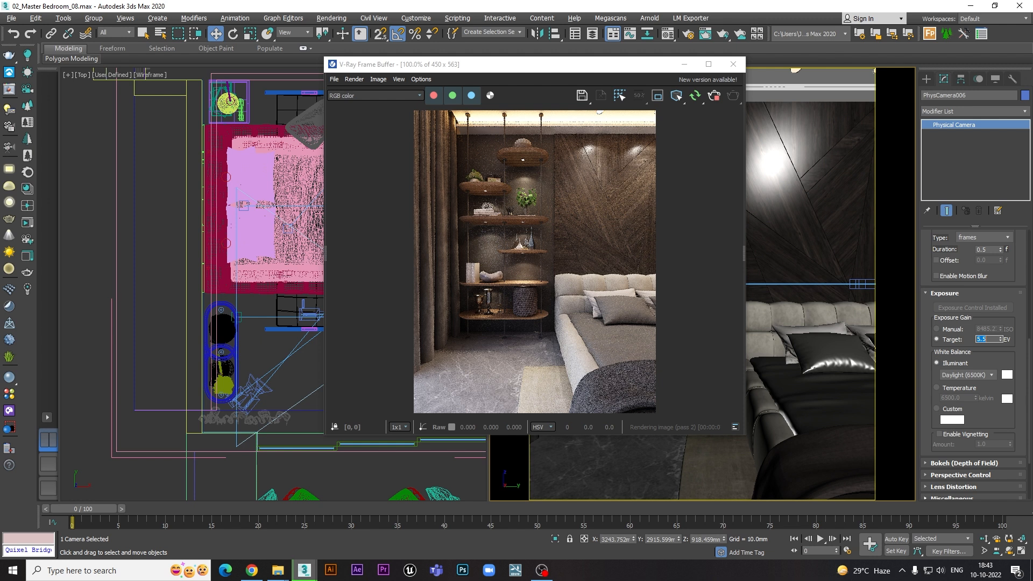
key(Return)
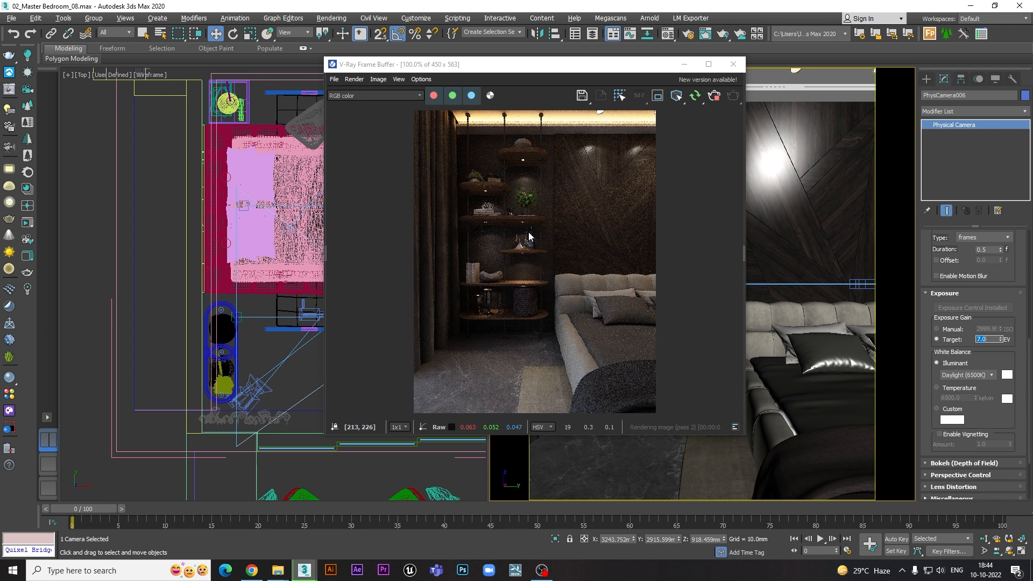
key(Return)
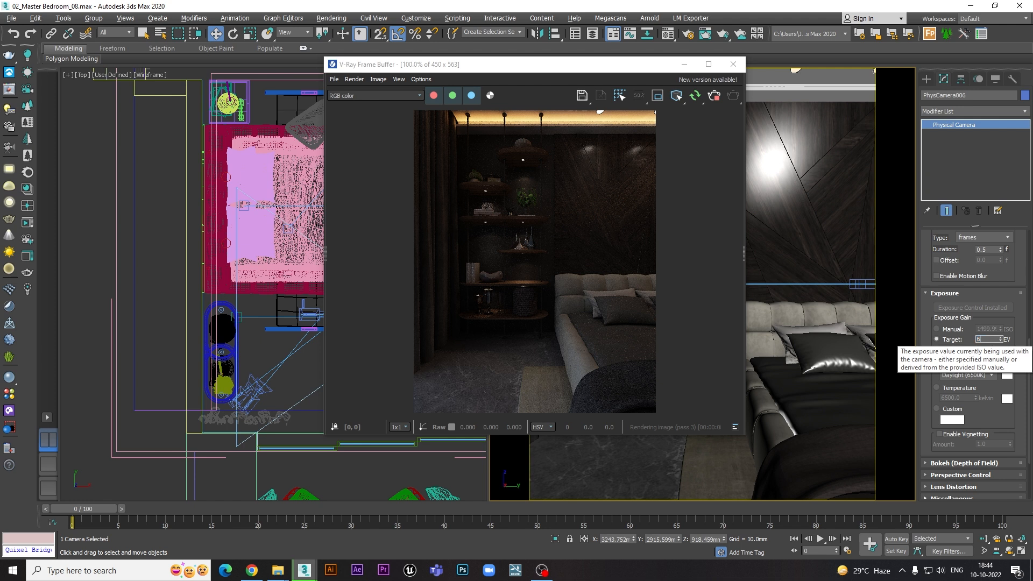
key(Return)
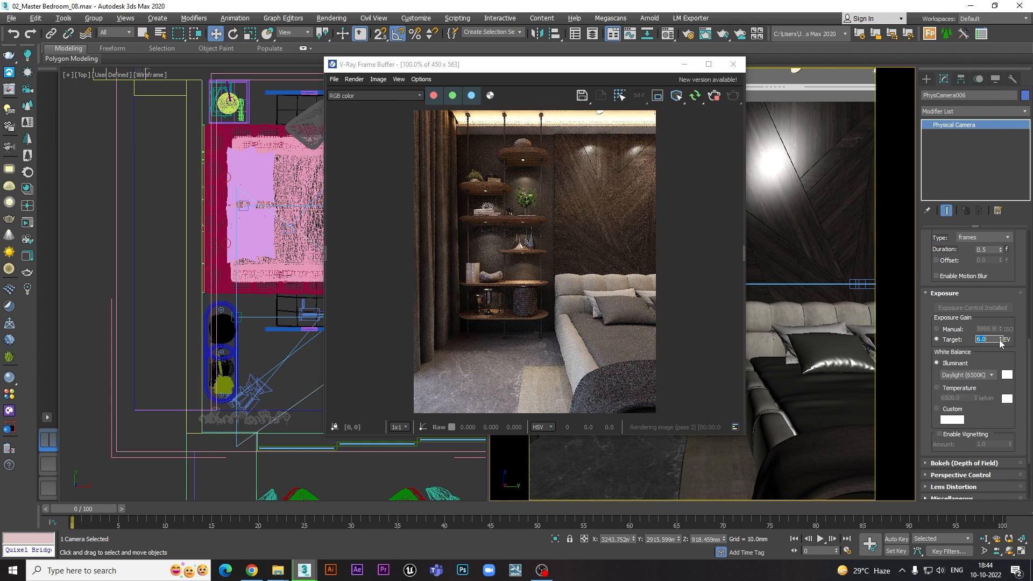
Try manual ISO exposure gain on the camera and switch back to target EV
click(935, 328)
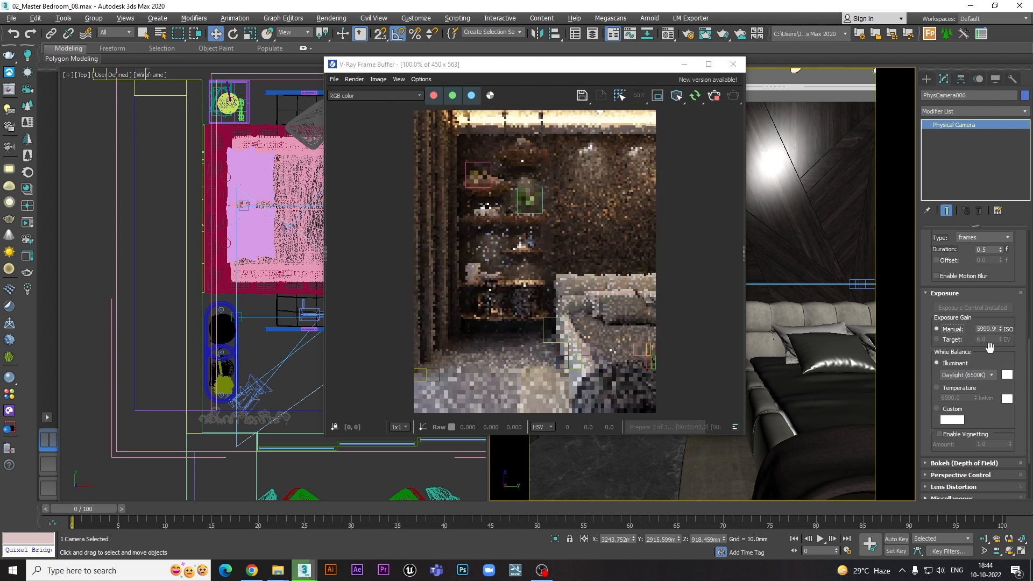
click(936, 339)
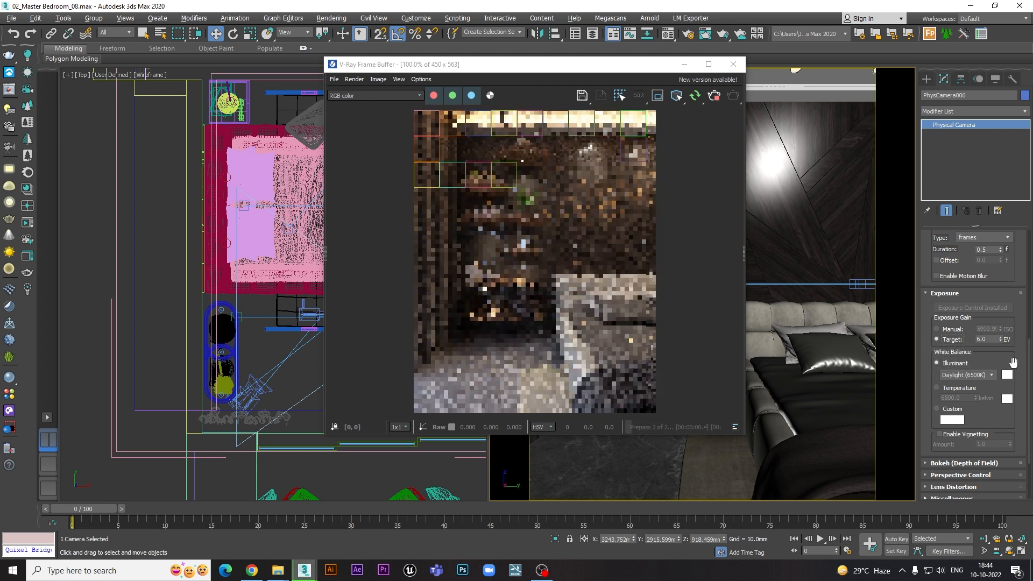
Try the Sunlight (5200K) and Shade (7000K) illuminants for the camera's white balance
drag(1020, 349, 1008, 285)
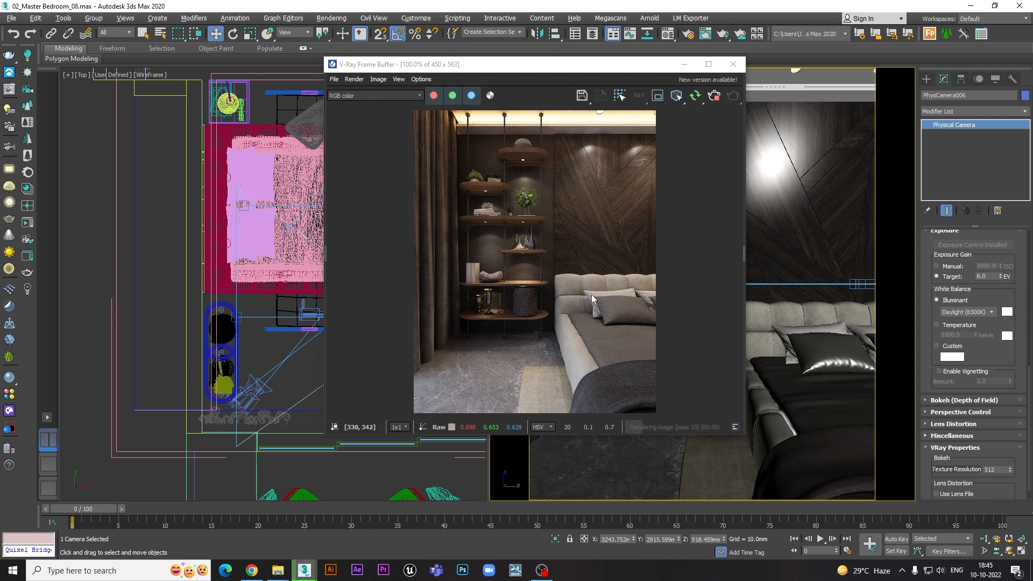
click(988, 313)
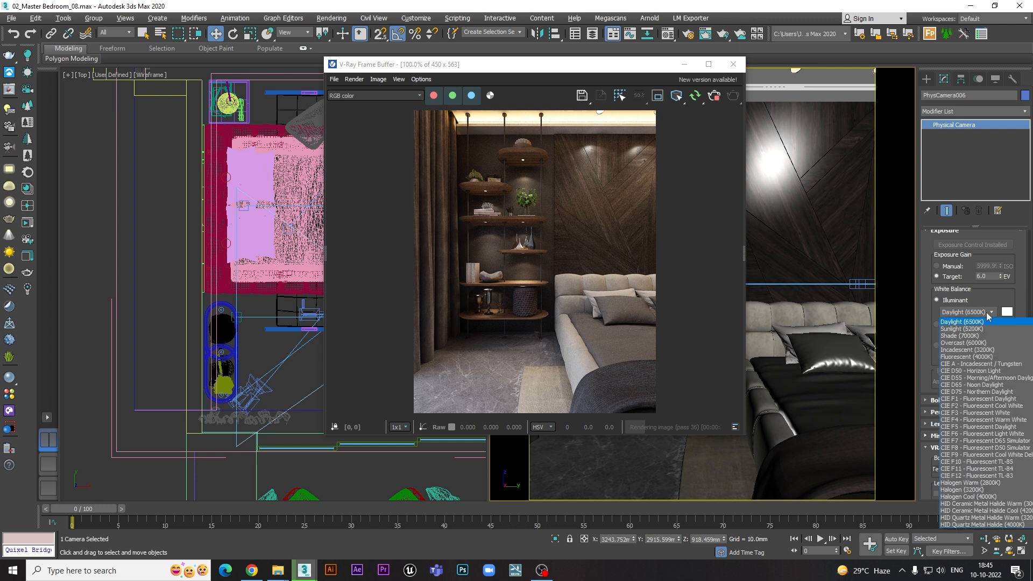
click(967, 329)
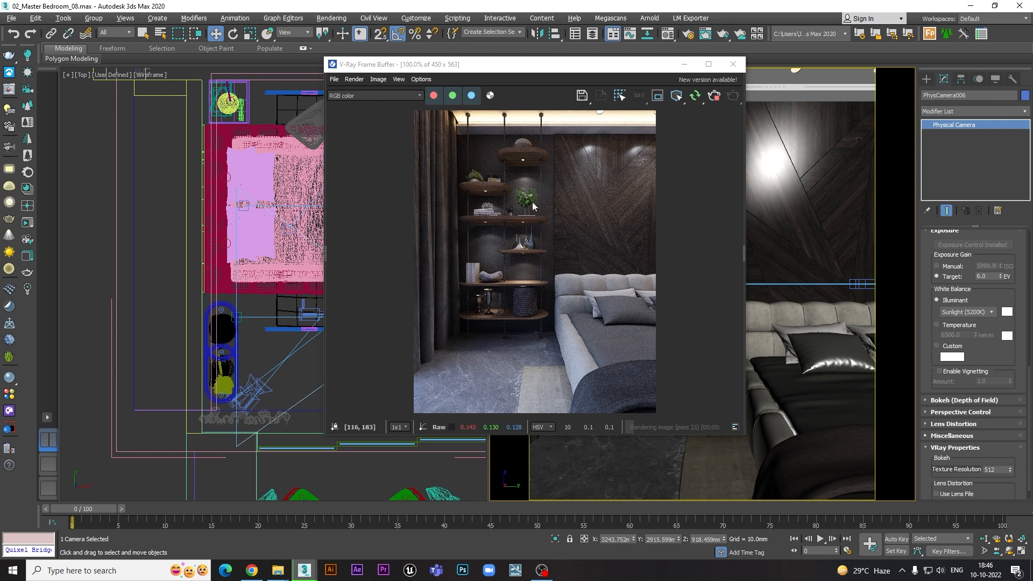
click(982, 313)
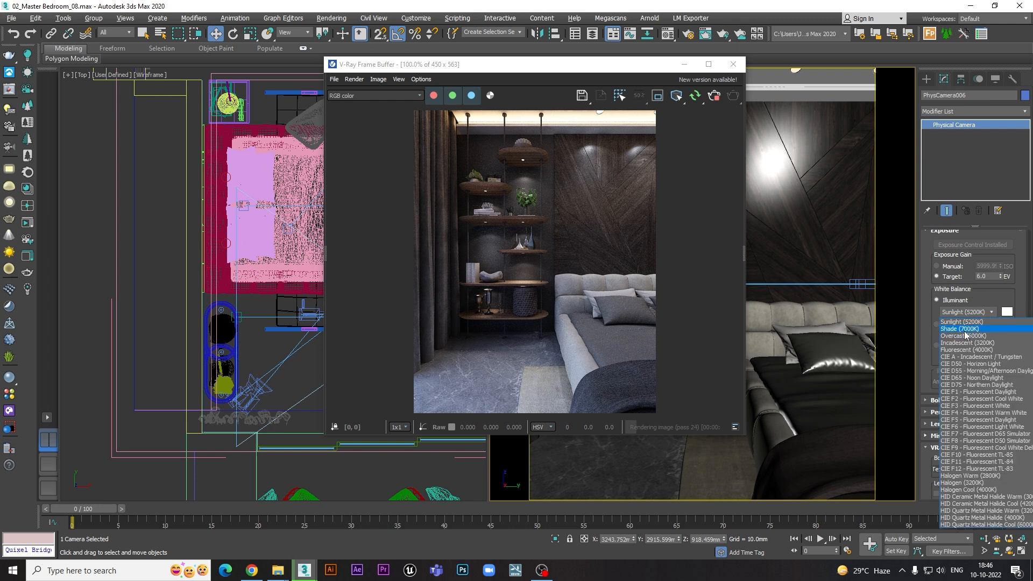
click(963, 328)
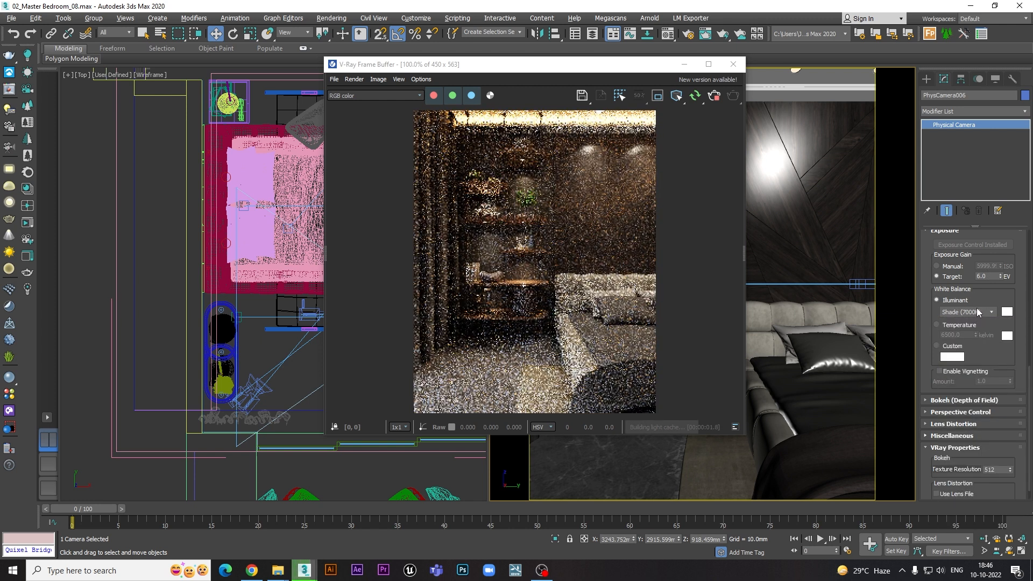
Try the Incadescent (3200K) and Fluorescent (4000K) white balance illuminants, returning to Daylight (6500K)
click(977, 310)
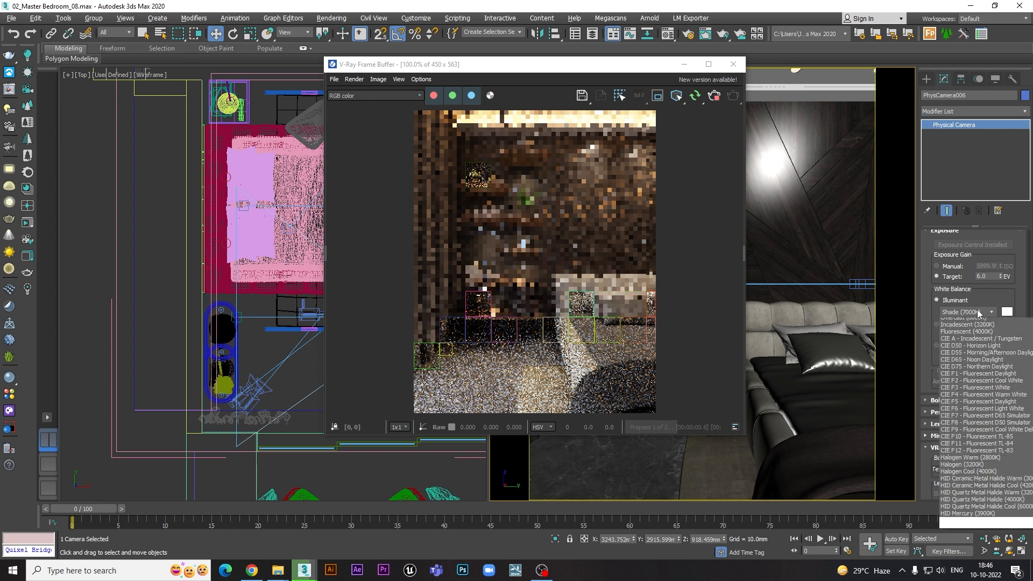
click(973, 325)
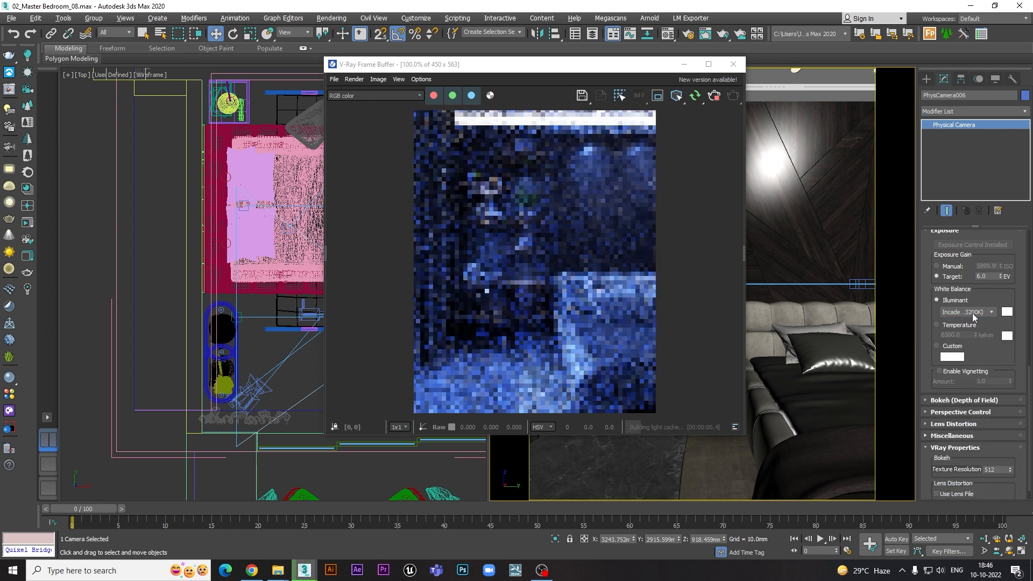
click(975, 313)
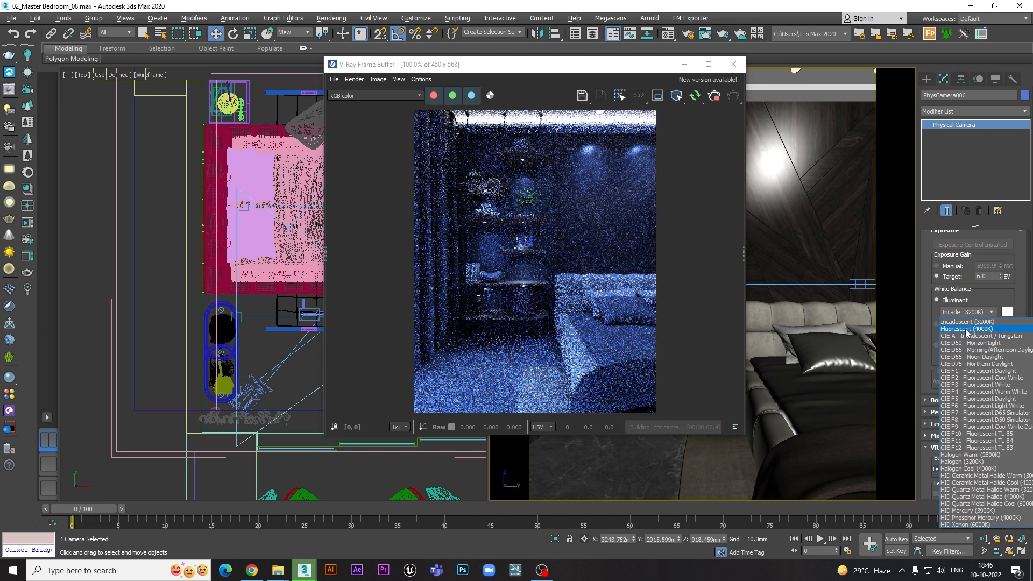
click(967, 329)
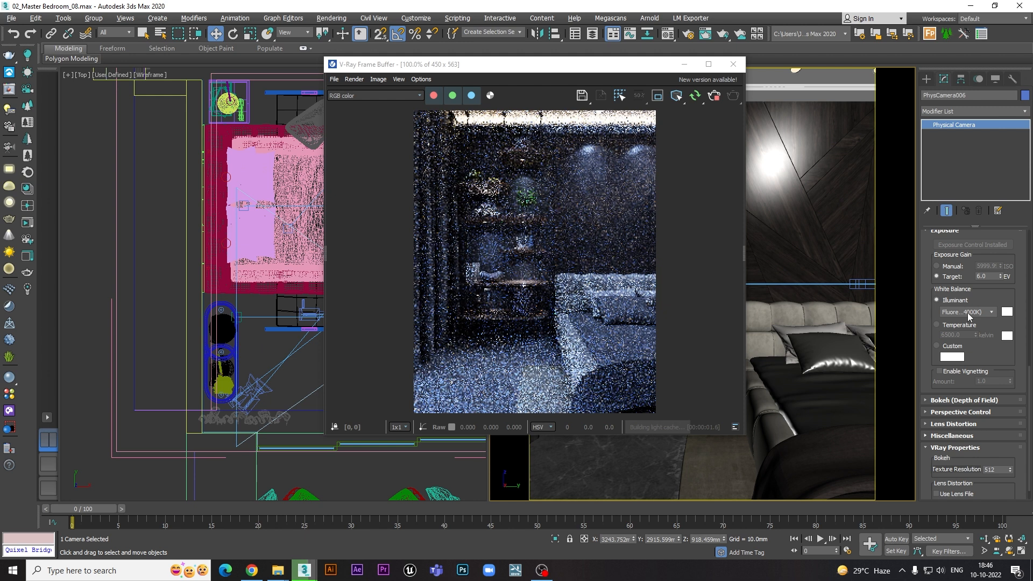
click(967, 312)
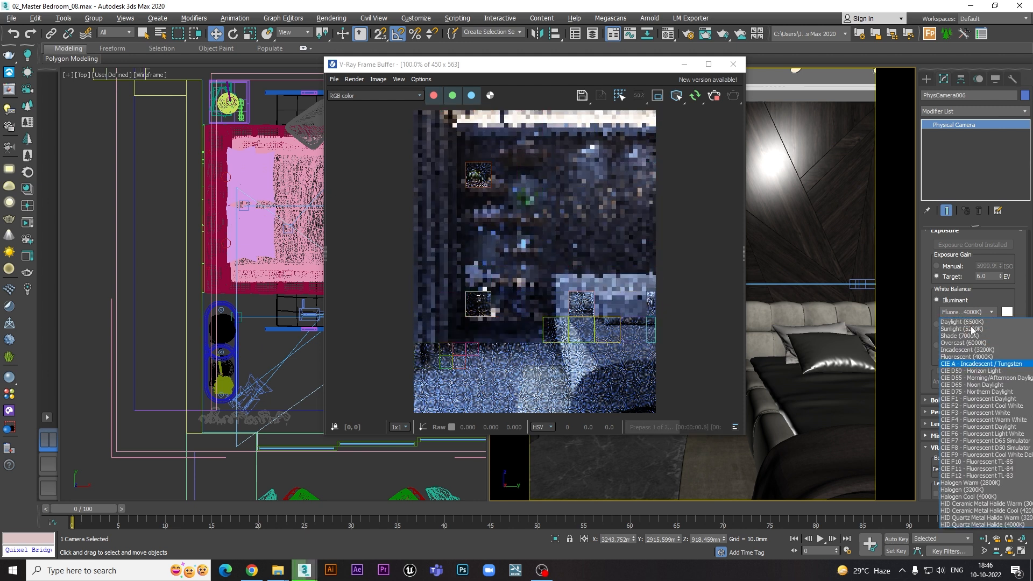
click(968, 322)
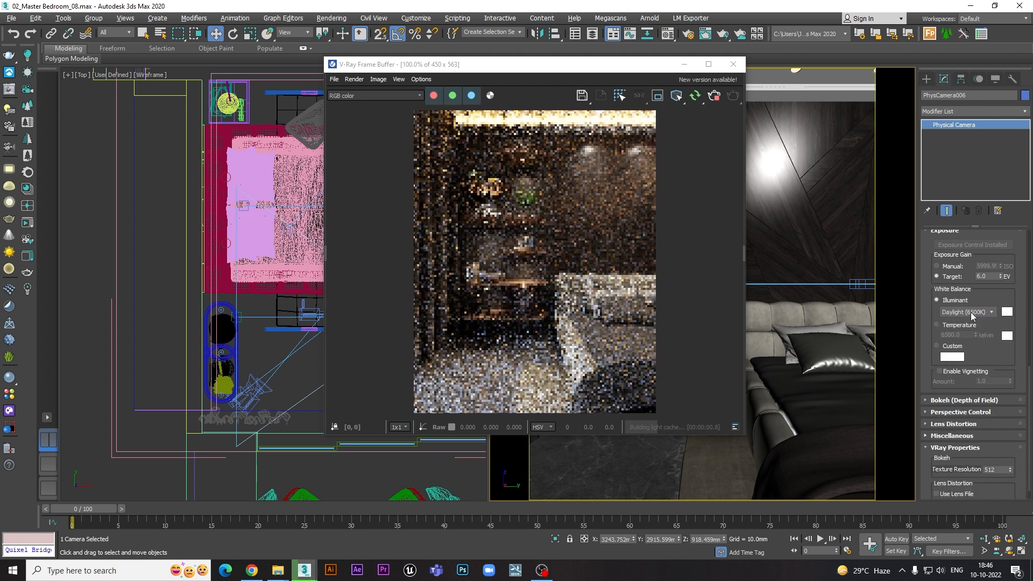
Switch the white balance mode to Temperature and set it to 3000 kelvin
click(936, 325)
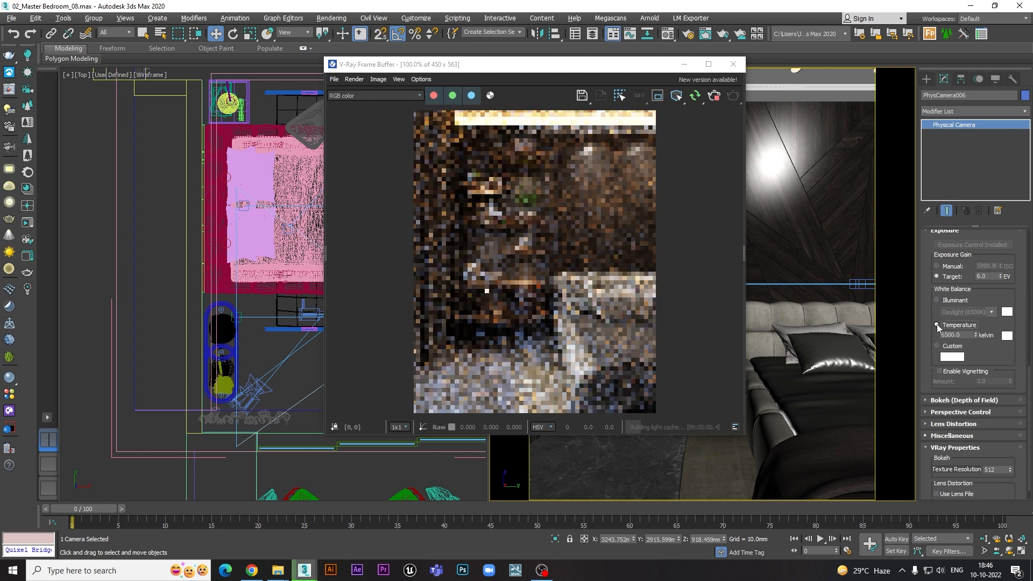
drag(941, 334, 949, 334)
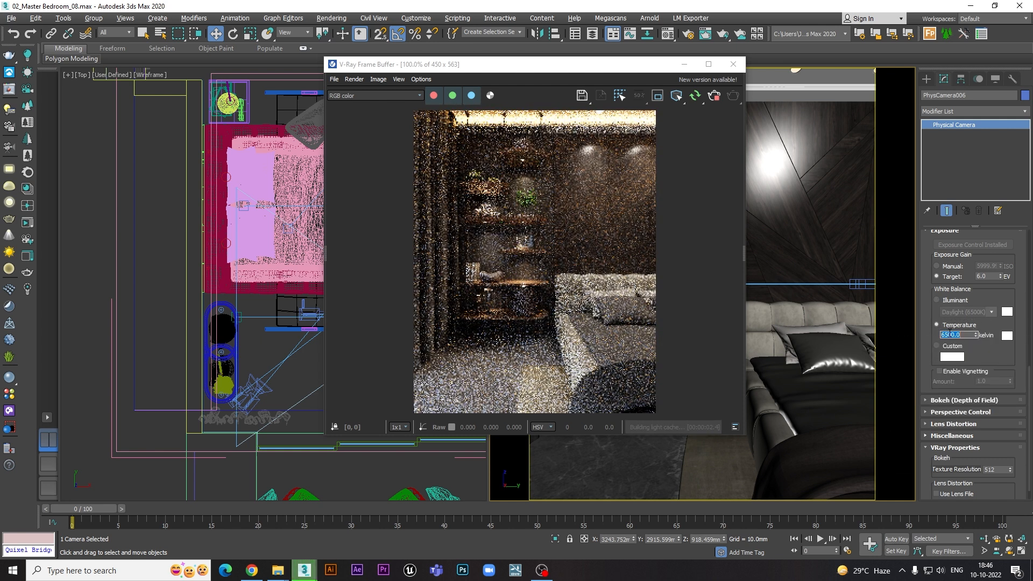
double_click(950, 334)
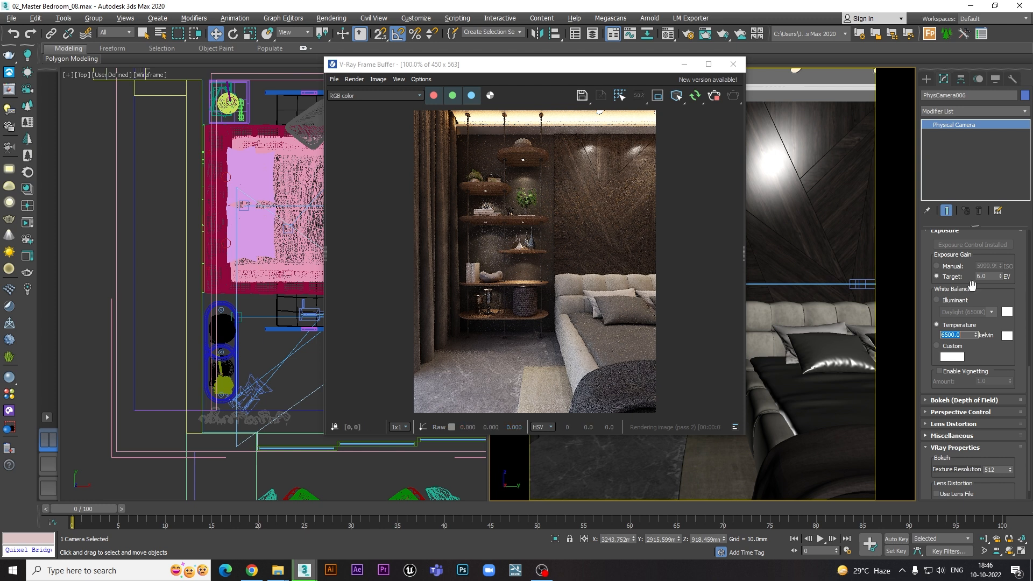
text(300)
key(Return)
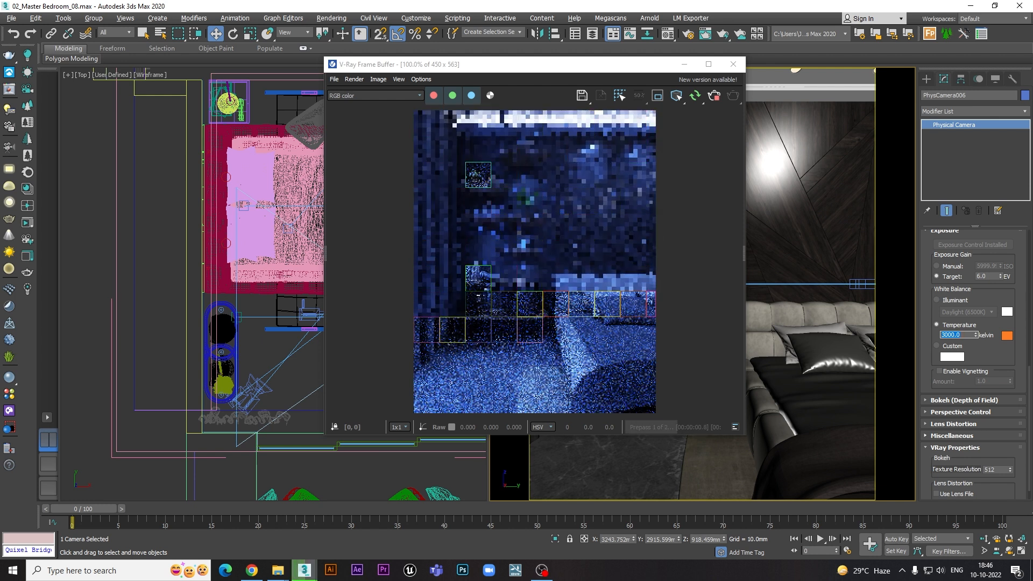
Try white balance temperatures of 4500 and 5000 kelvin, returning to 6500 kelvin
text(4500)
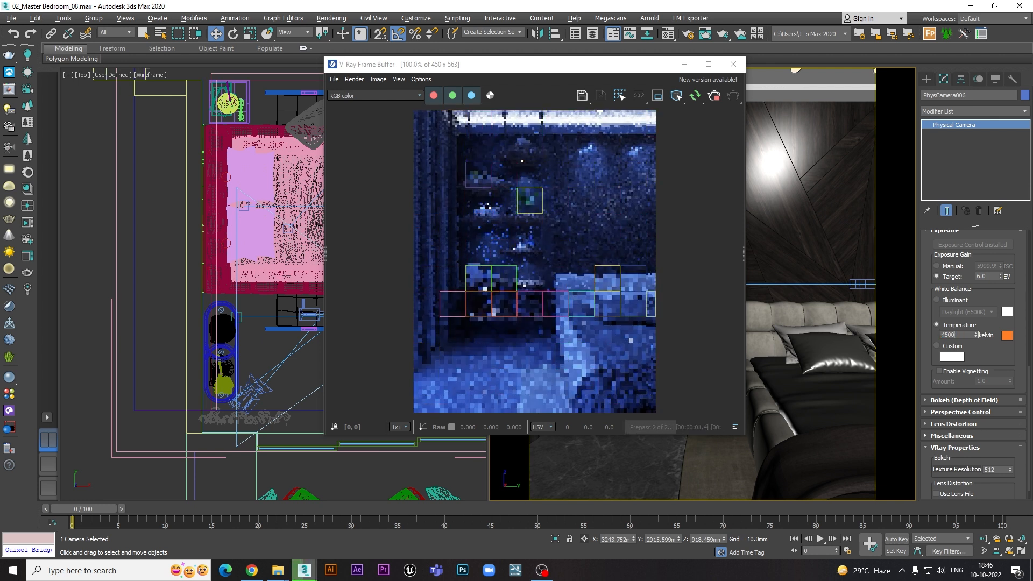
key(Return)
text(5000)
key(Return)
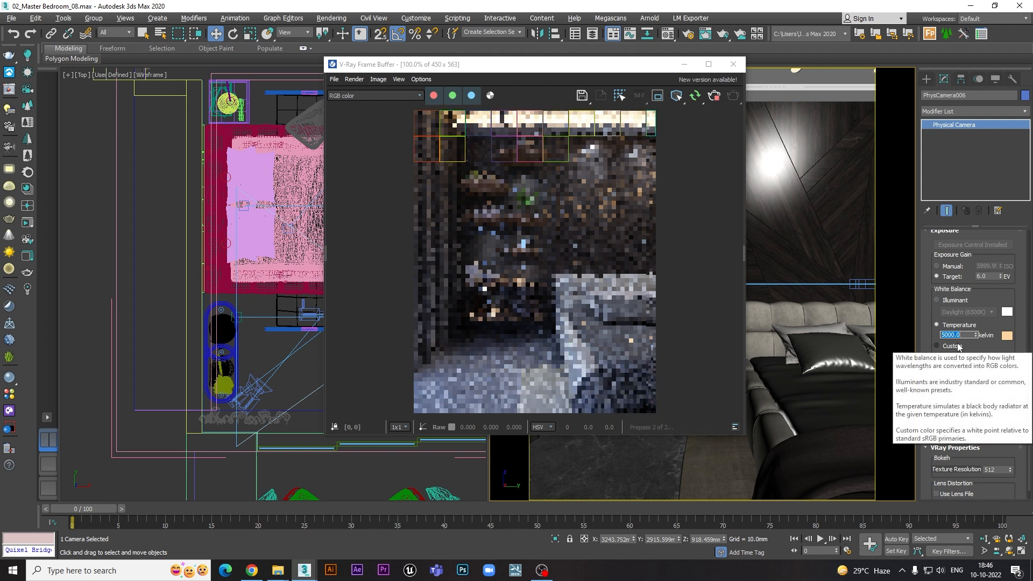
text(0)
key(Return)
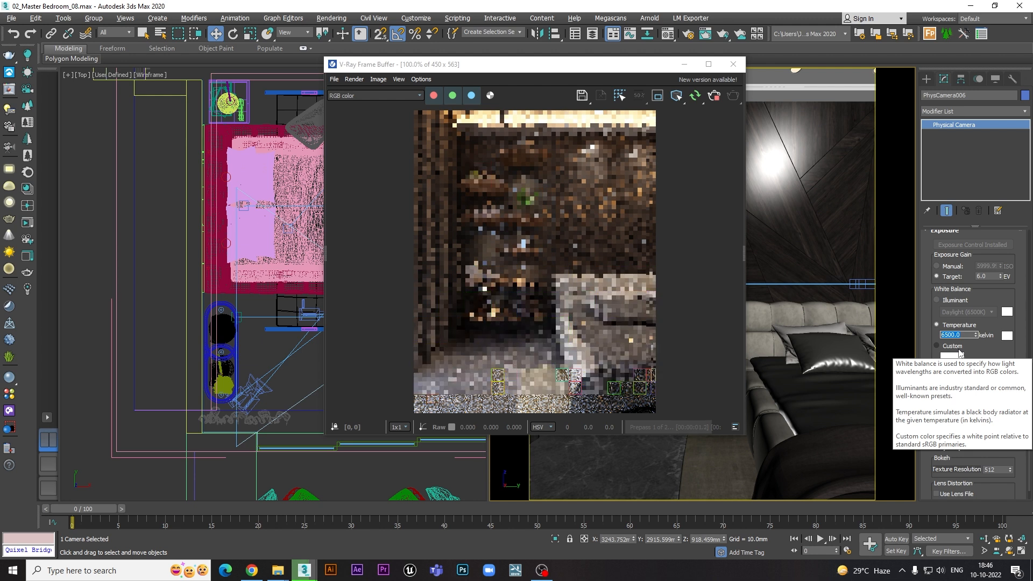
Try a white balance temperature of 8000 kelvin on the camera, returning to 6500 kelvin
text(80)
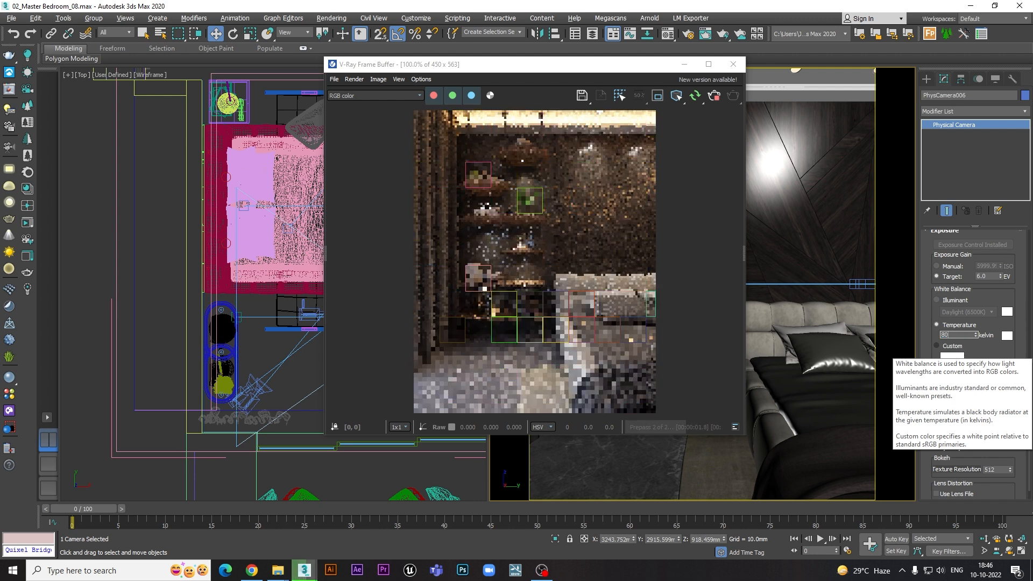
text(00)
key(Return)
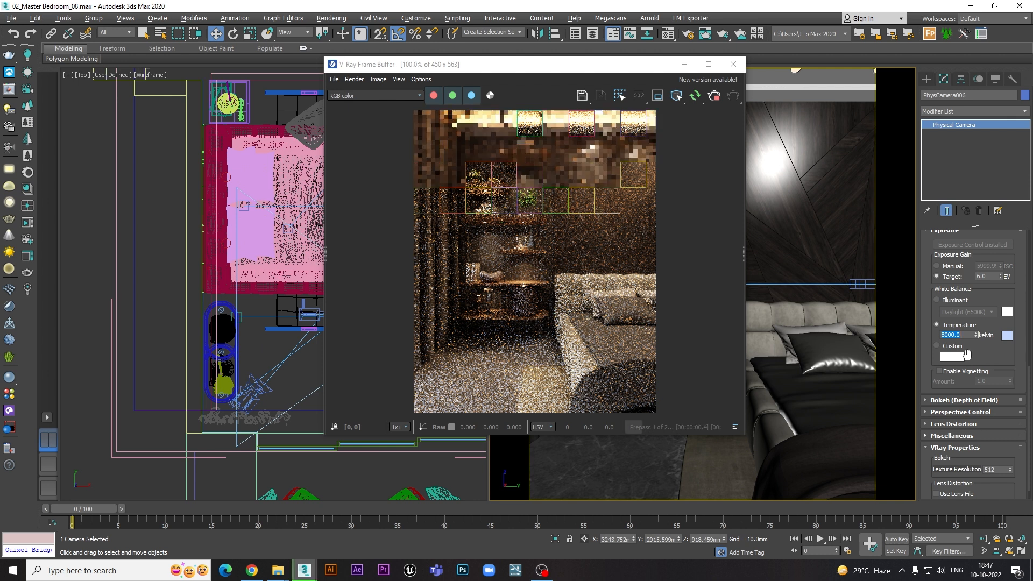
text(650)
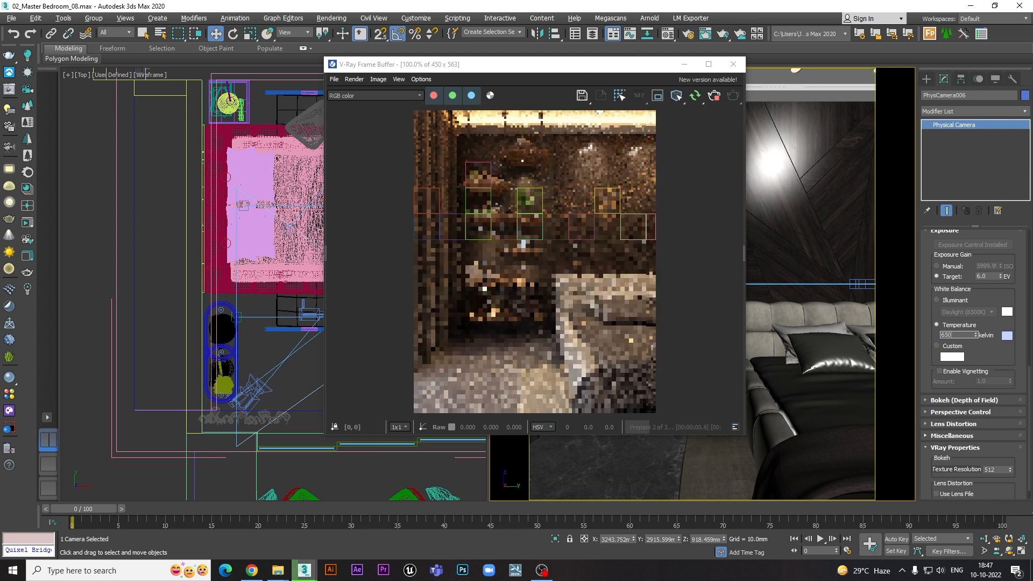
text(0)
key(Return)
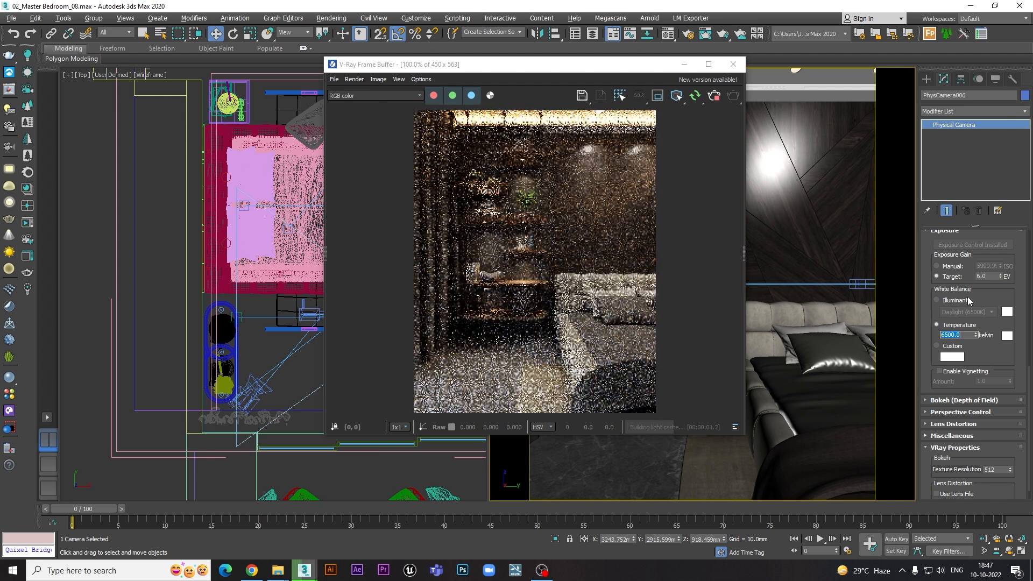
Try a light cyan custom white balance colour, cancel it and switch white balance to the Daylight (6500K) illuminant
click(937, 346)
click(952, 357)
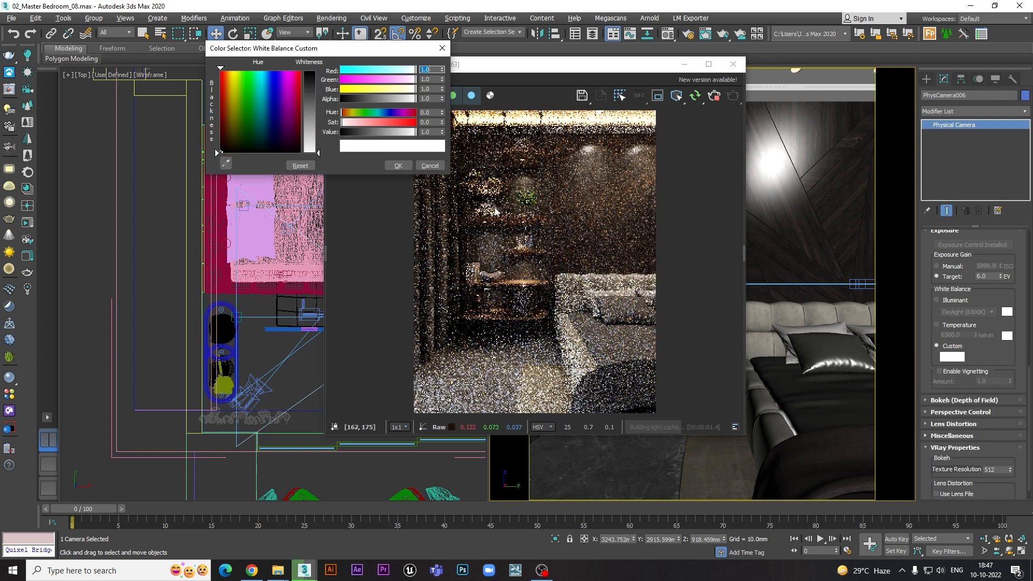
drag(385, 70, 415, 71)
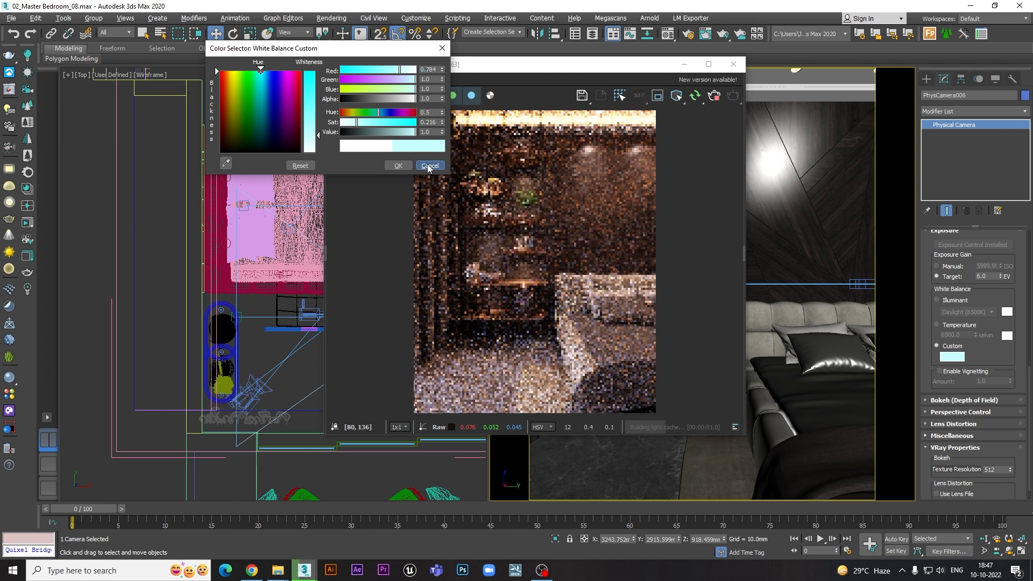
click(398, 165)
click(937, 300)
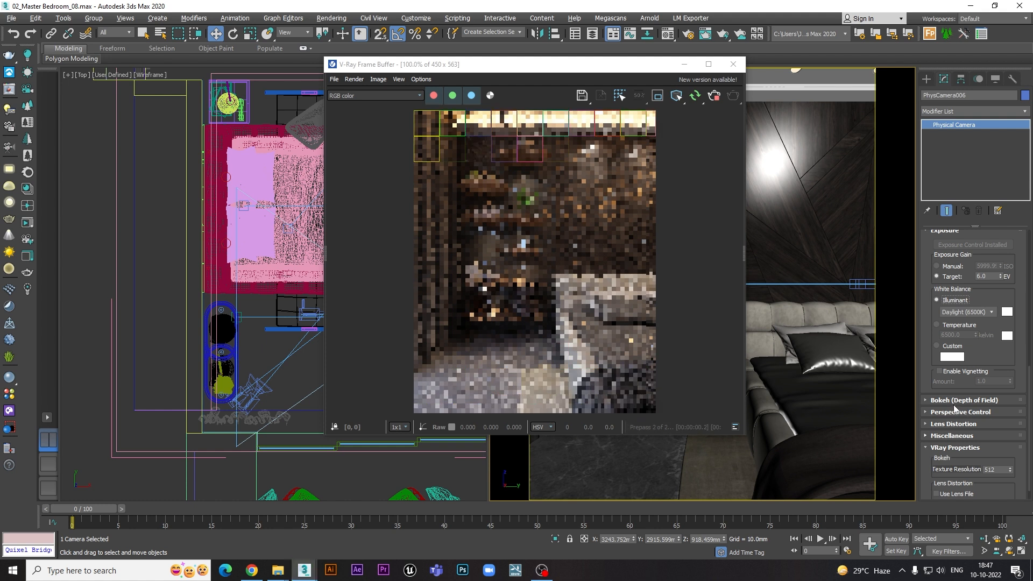
Examine the camera's Bokeh (Depth of Field) and Perspective Control settings, including lens shift and tilt correction
click(996, 400)
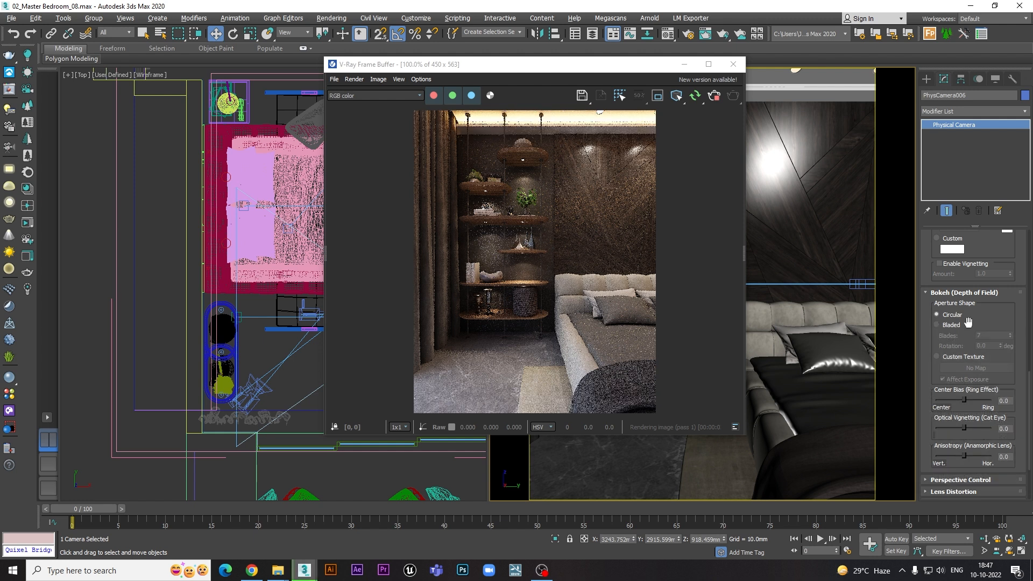
drag(976, 317, 978, 207)
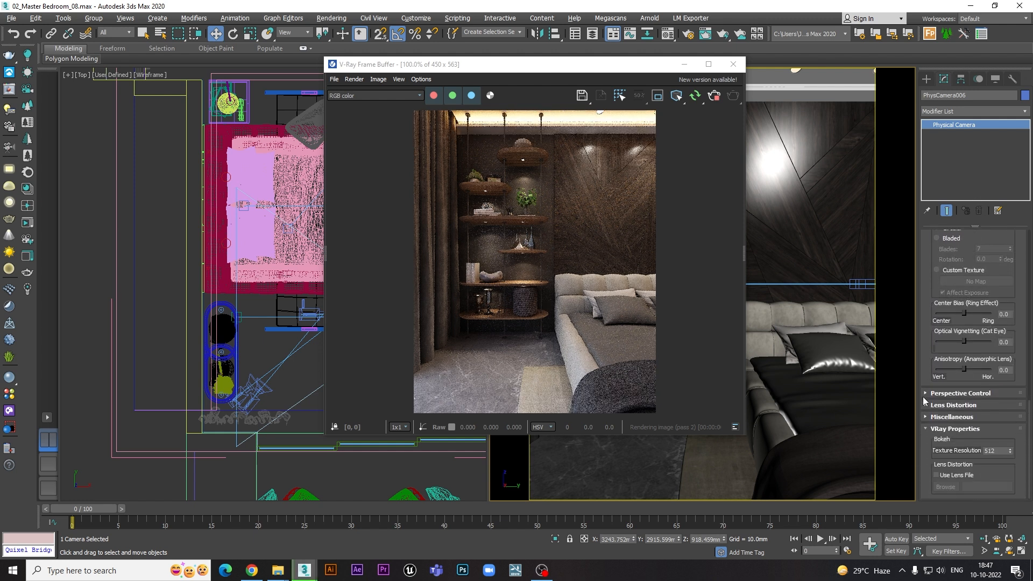
click(949, 392)
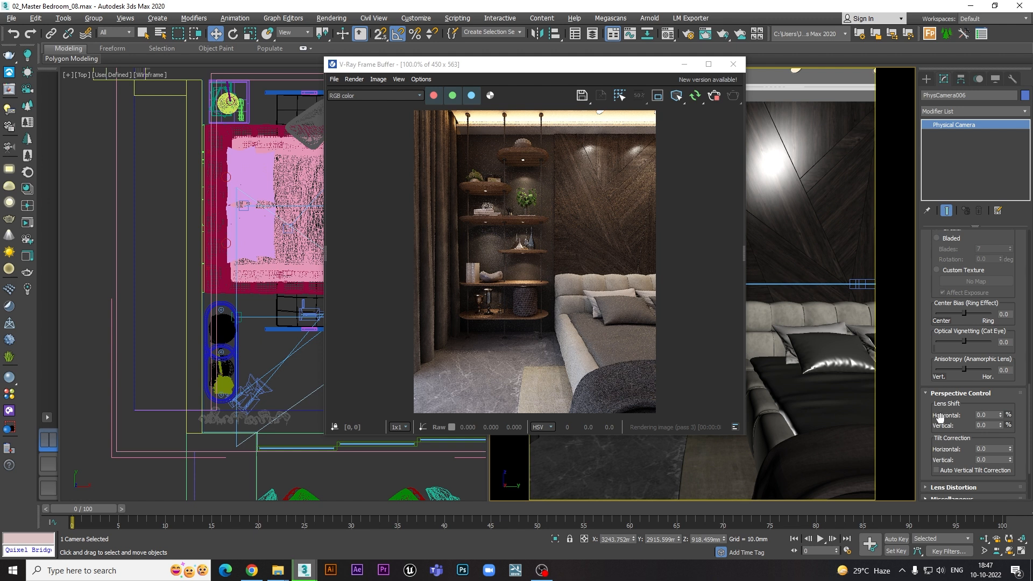
drag(927, 416, 927, 333)
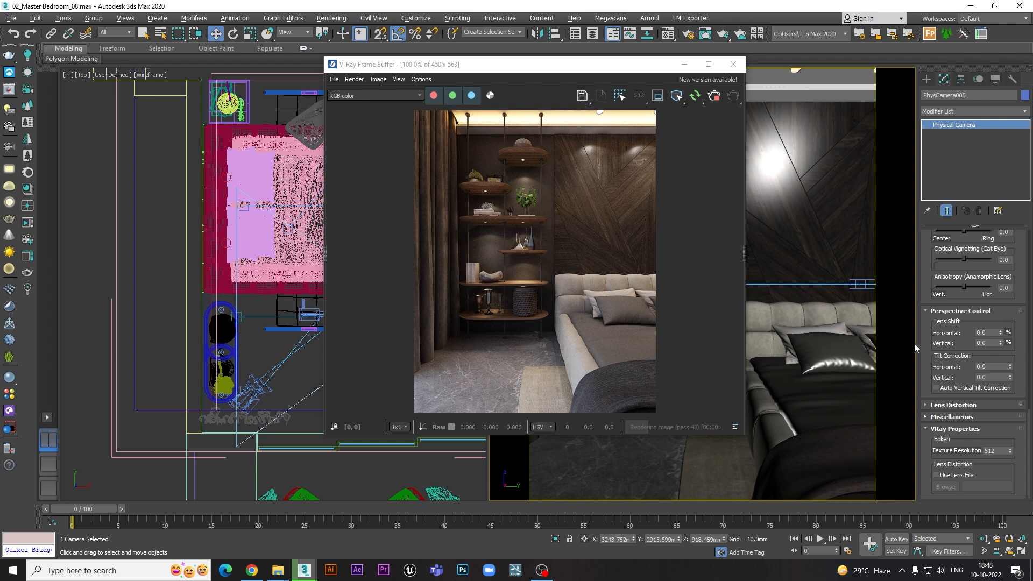
Examine the camera's Lens Distortion settings and the clipping planes in its Miscellaneous settings
click(926, 405)
drag(927, 361, 923, 277)
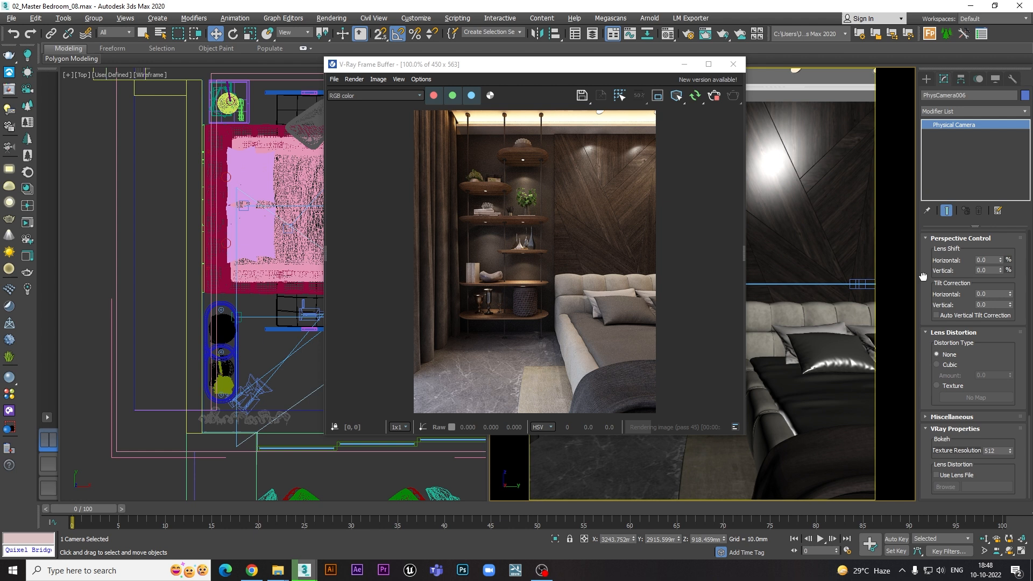
click(960, 417)
drag(961, 410, 962, 357)
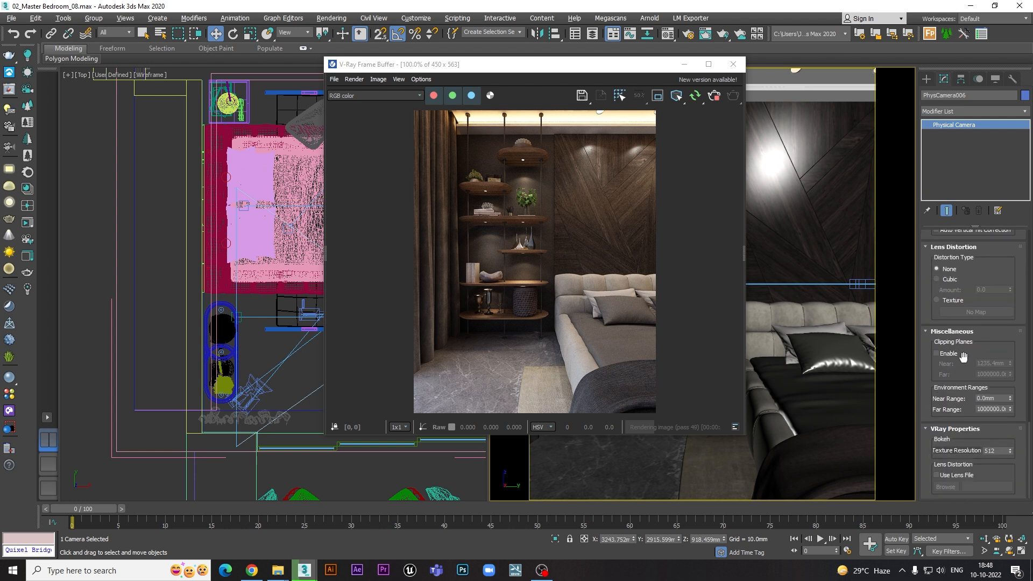
mouse_move(947, 362)
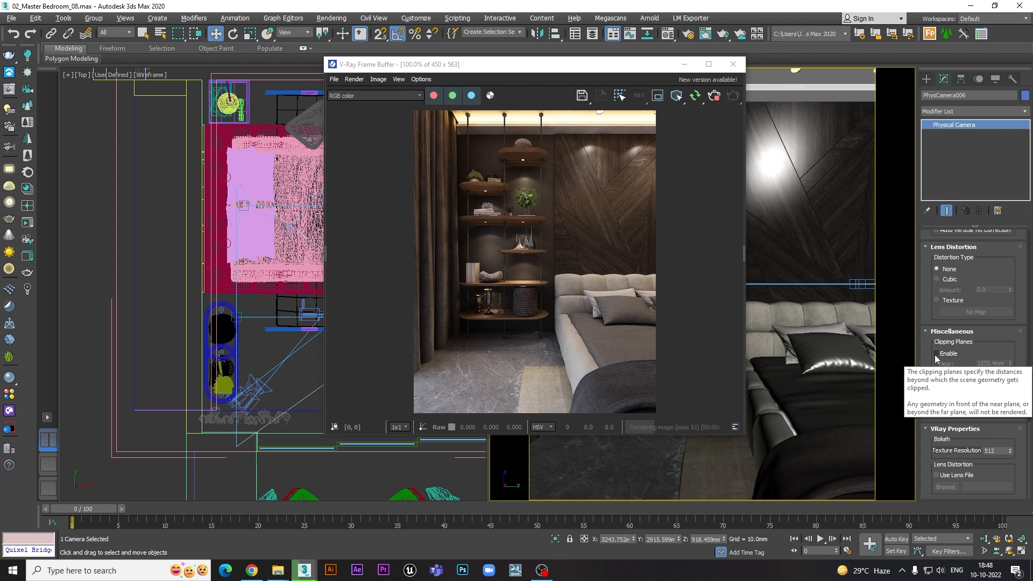
Close the render window, select PhysCamera005 in the plan and show its view in the camera viewport
click(732, 64)
scroll(361, 324, down, 5)
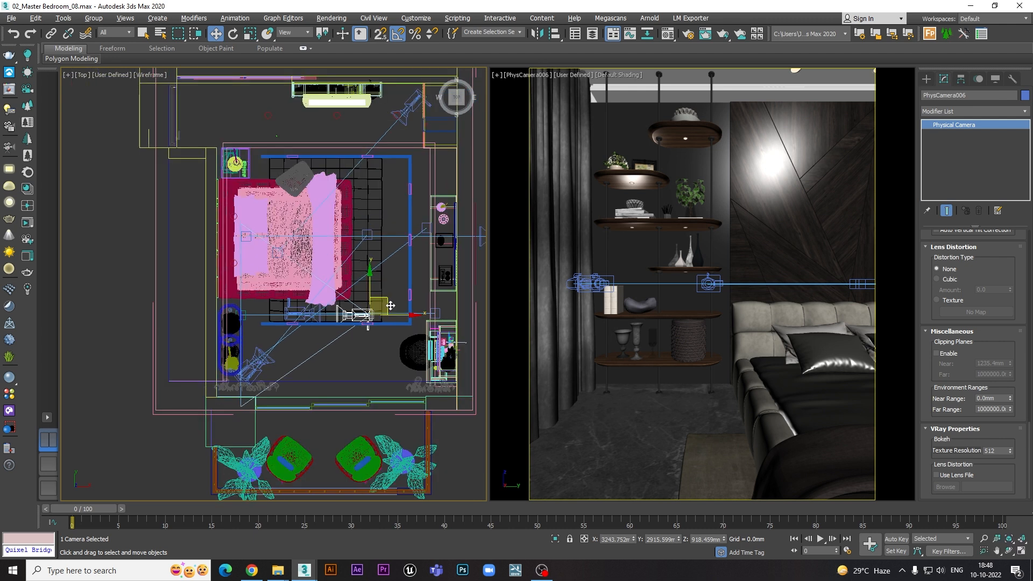
click(459, 268)
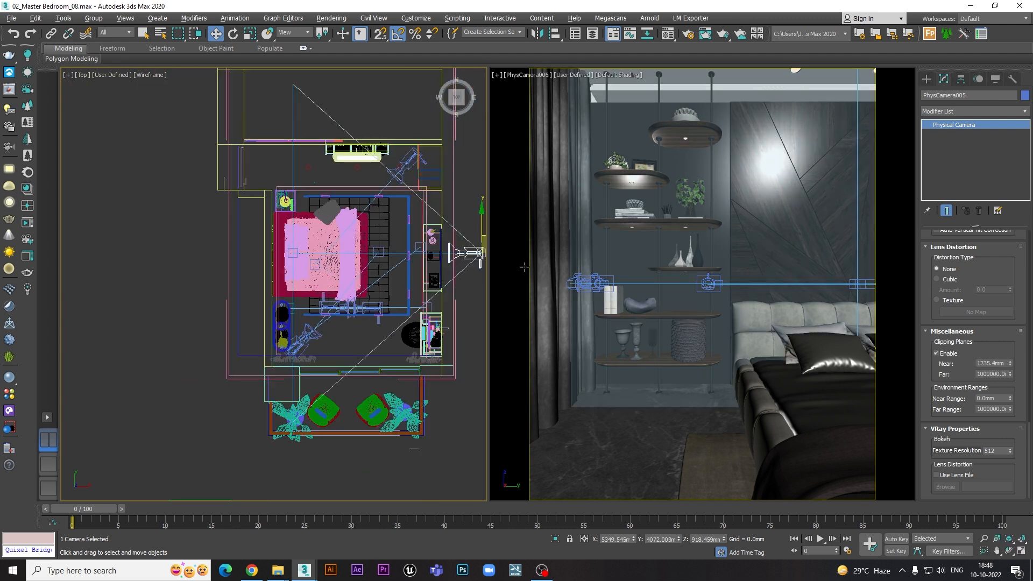
right_click(705, 238)
key(c)
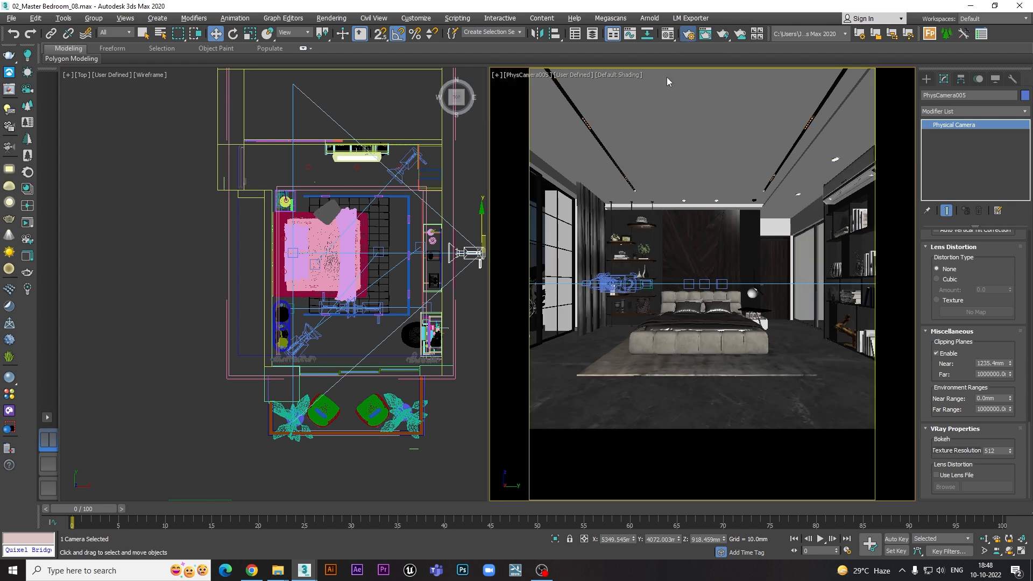
Set the render output size to the HDTV (video) preset and close the render settings
key(F10)
click(407, 312)
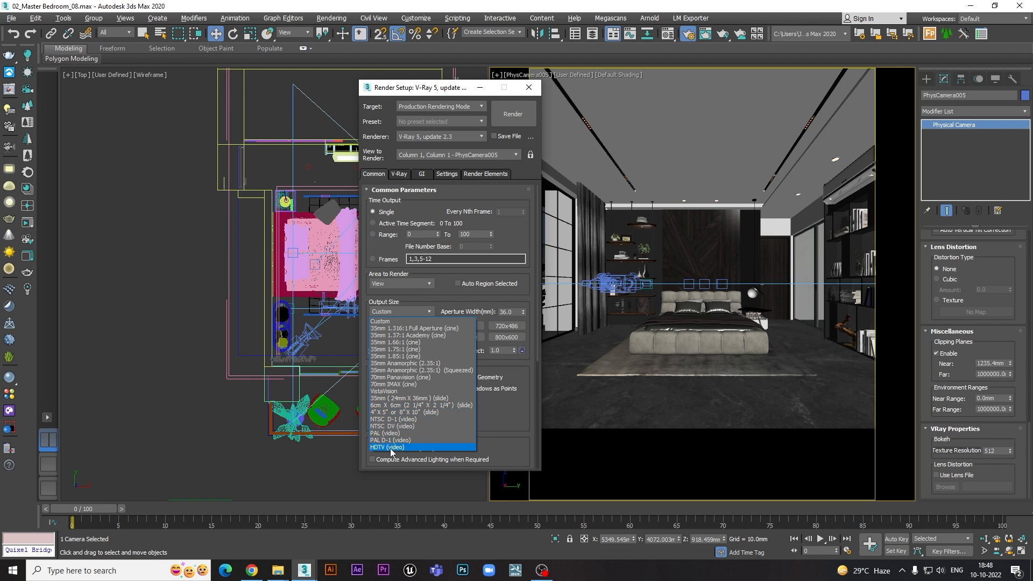
click(390, 447)
click(529, 88)
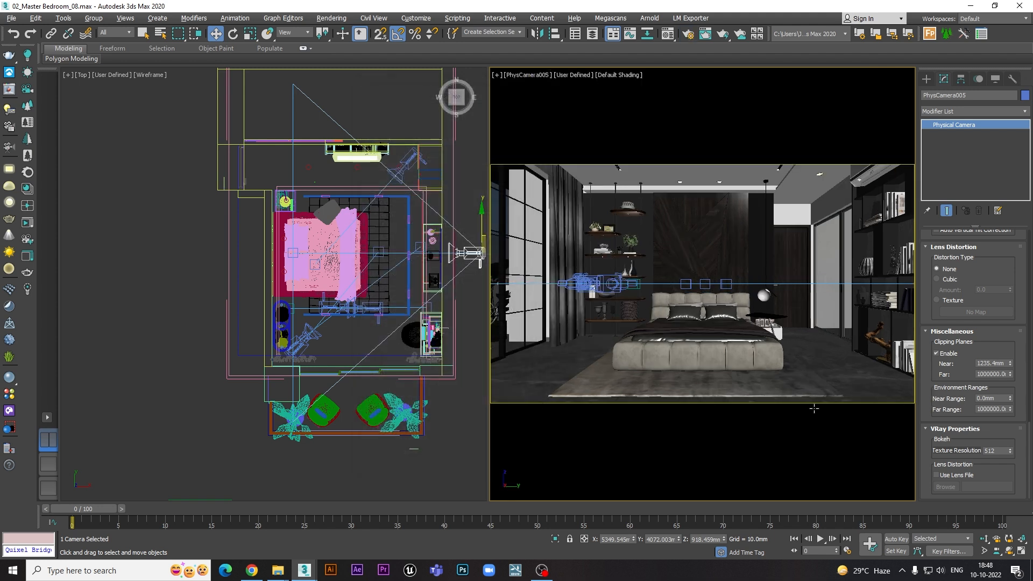
Disable PhysCamera005's clipping planes to compare the view, then enable them again
scroll(359, 270, up, 5)
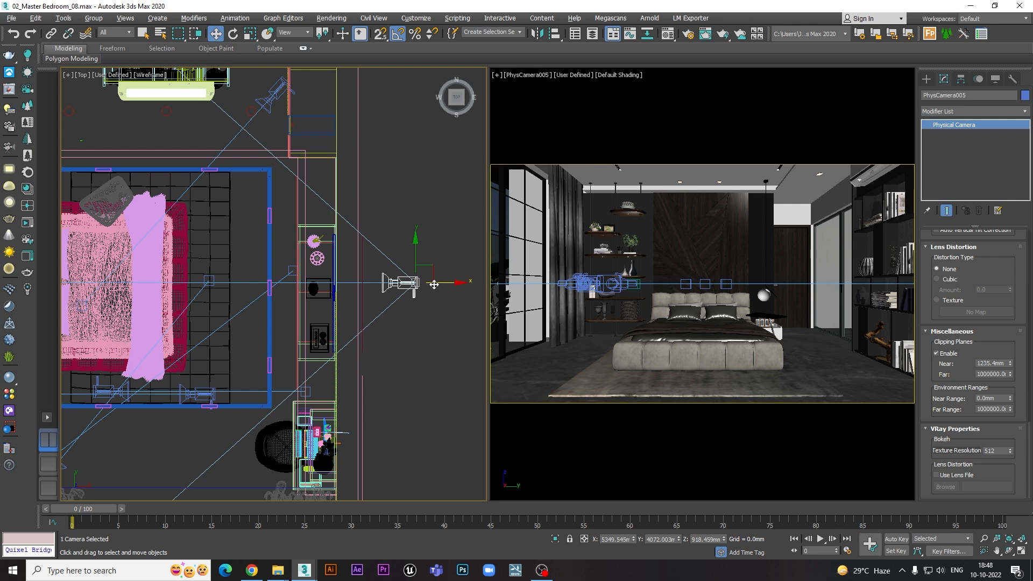
click(936, 353)
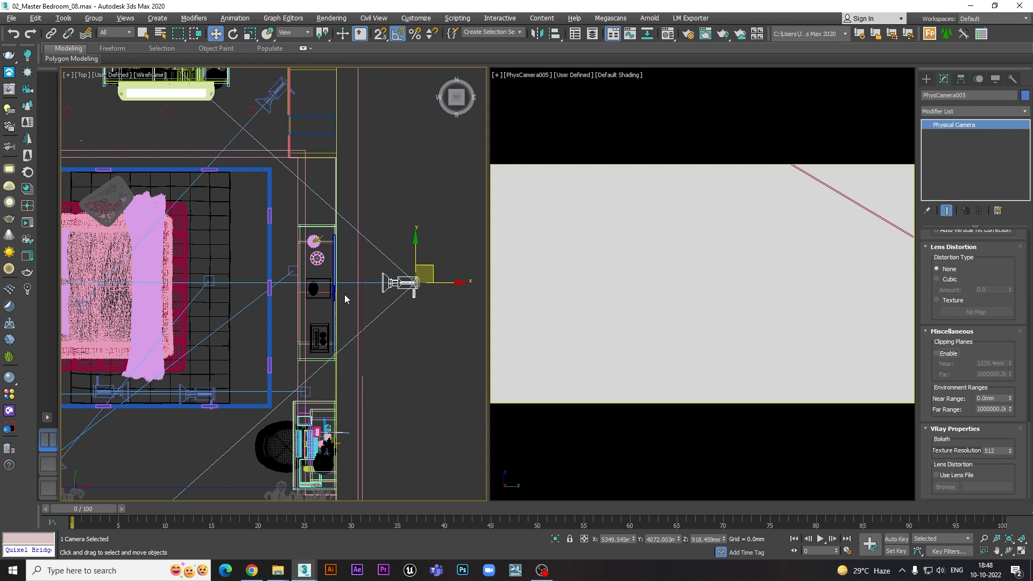
scroll(320, 277, down, 4)
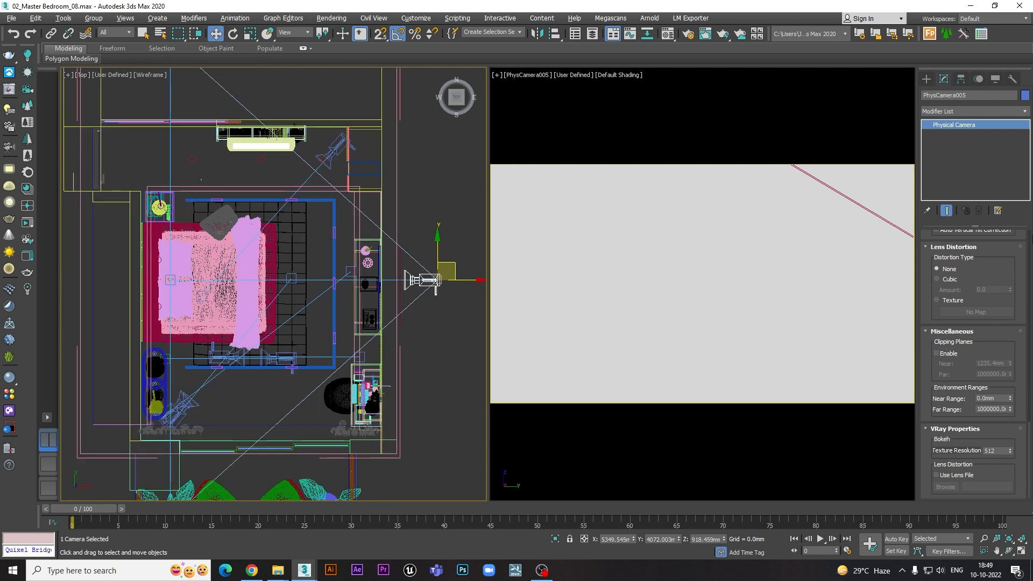
click(945, 355)
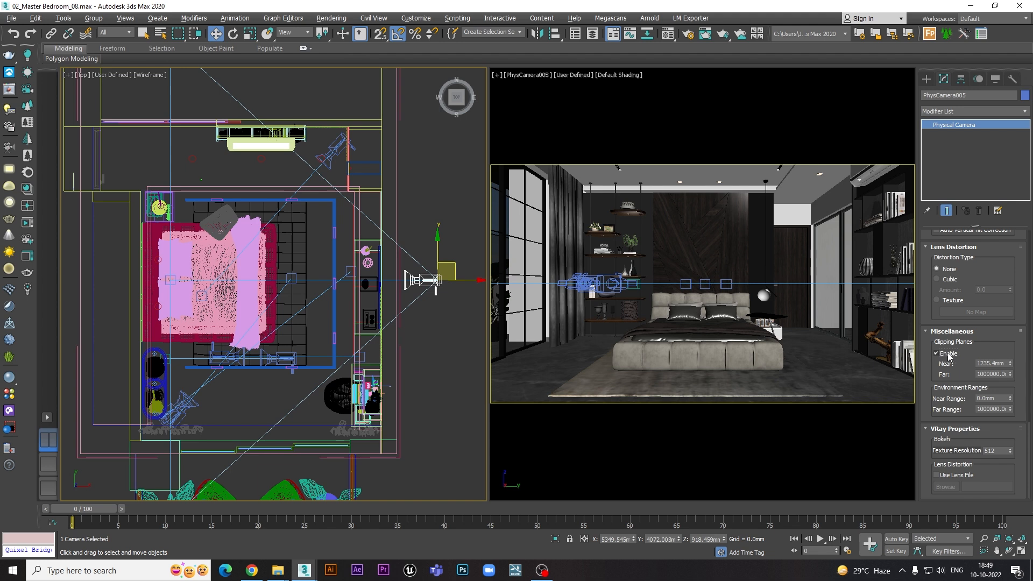
Adjust PhysCamera005's near clipping distance to about 1223 mm, then to 1235.276 mm, checking it against the TV unit
scroll(396, 306, up, 8)
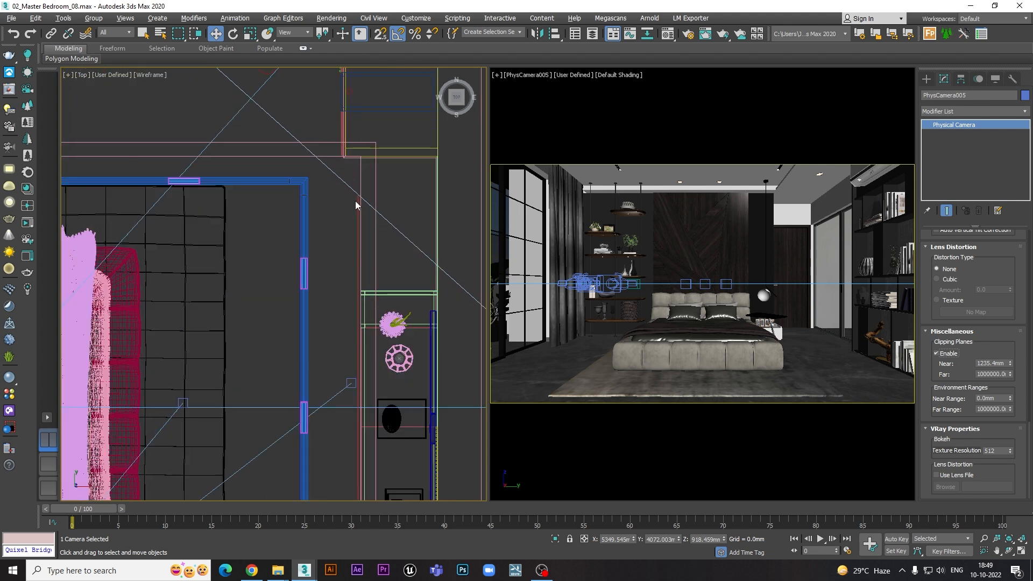
scroll(359, 199, down, 7)
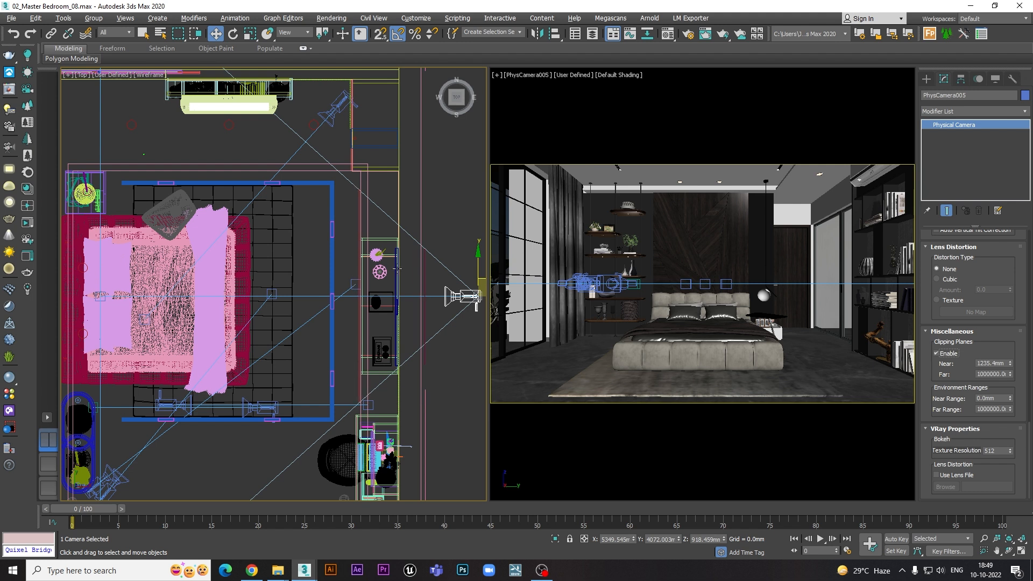
scroll(378, 255, up, 7)
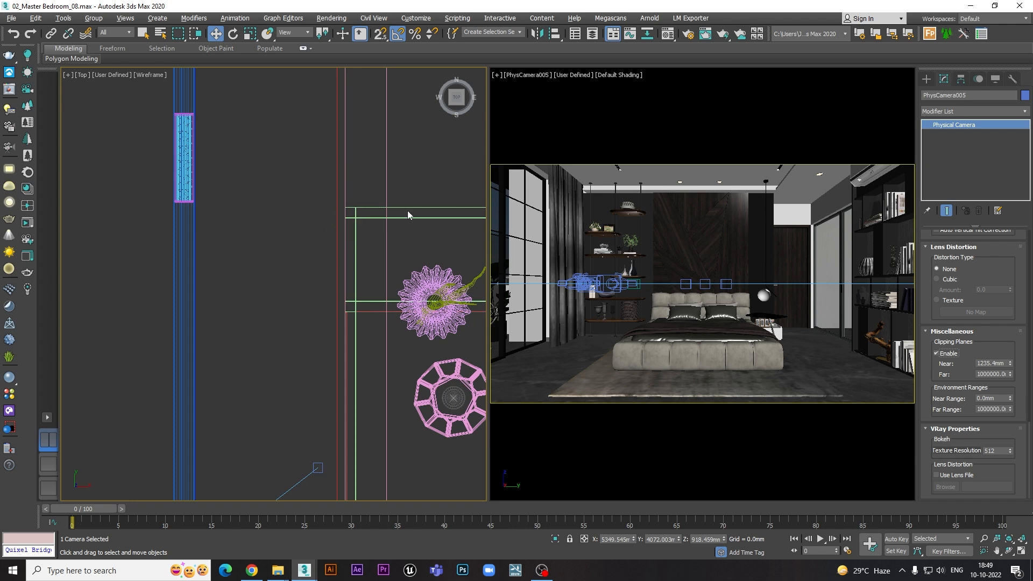
scroll(405, 210, down, 3)
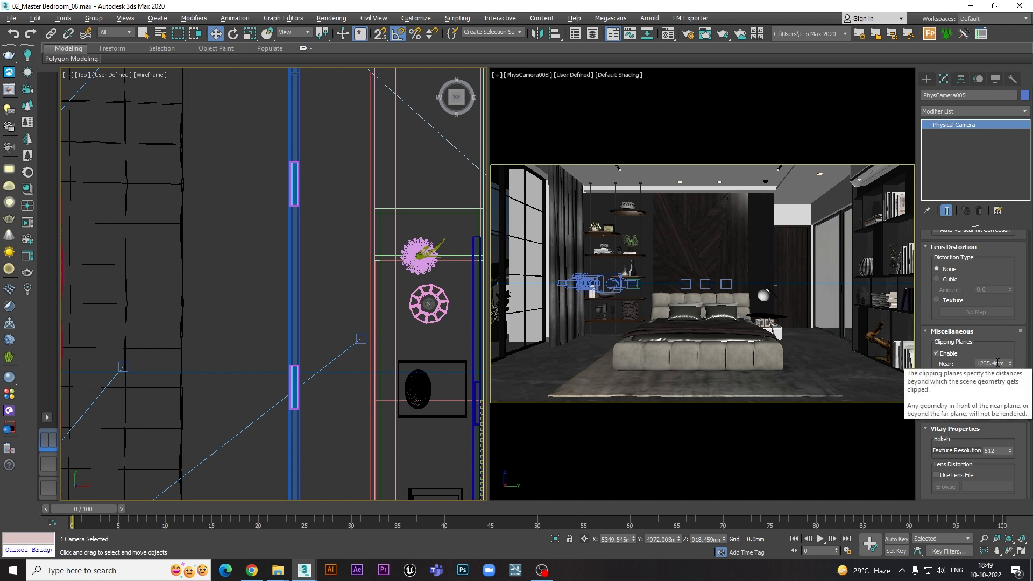
mouse_move(1011, 368)
mouse_down()
mouse_move(1011, 382)
mouse_move(1010, 363)
mouse_up()
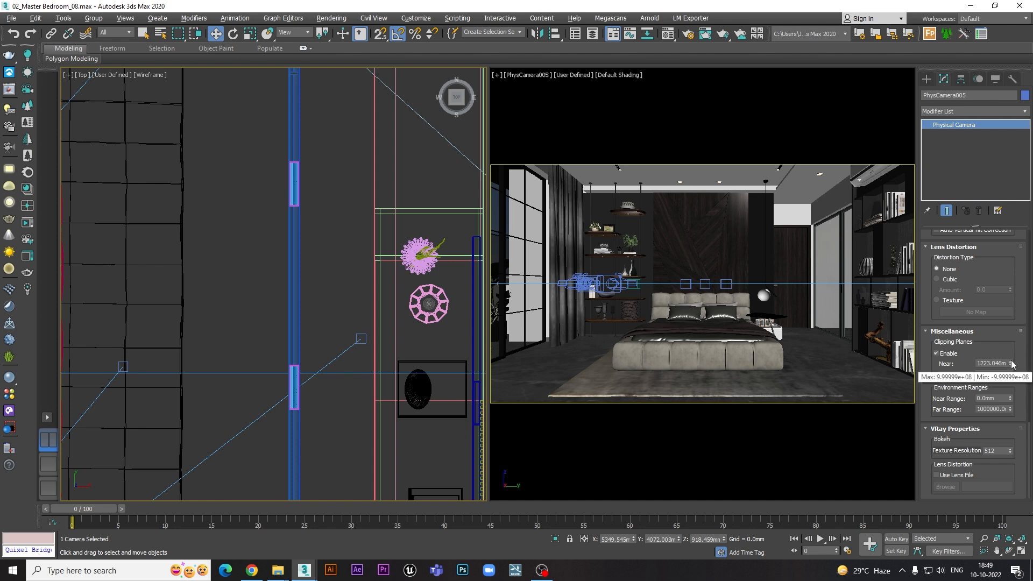
drag(1012, 364, 1006, 361)
scroll(321, 245, down, 5)
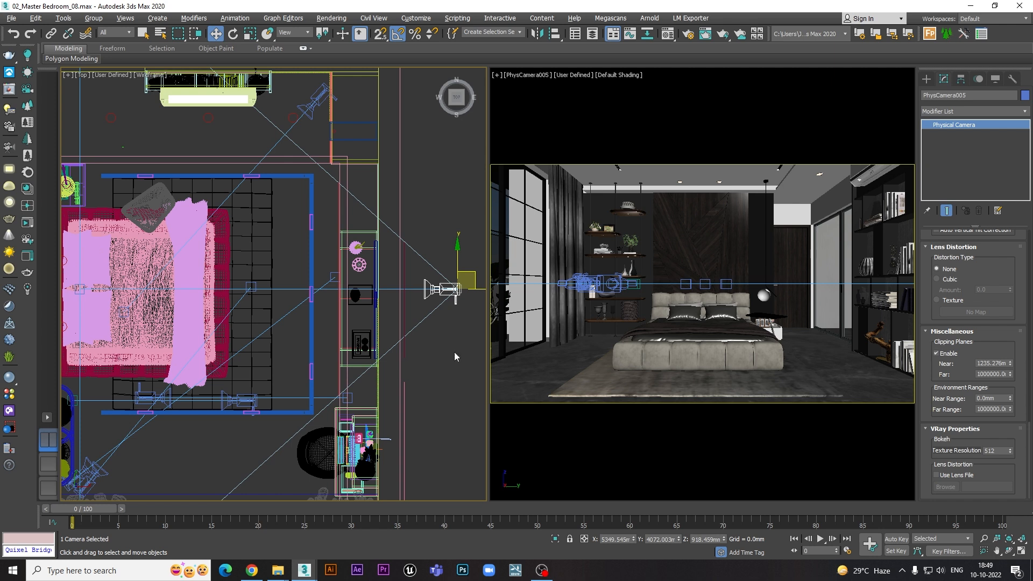
Select the TV unit group in front of the camera in the plan, then reselect PhysCamera005
scroll(263, 321, down, 3)
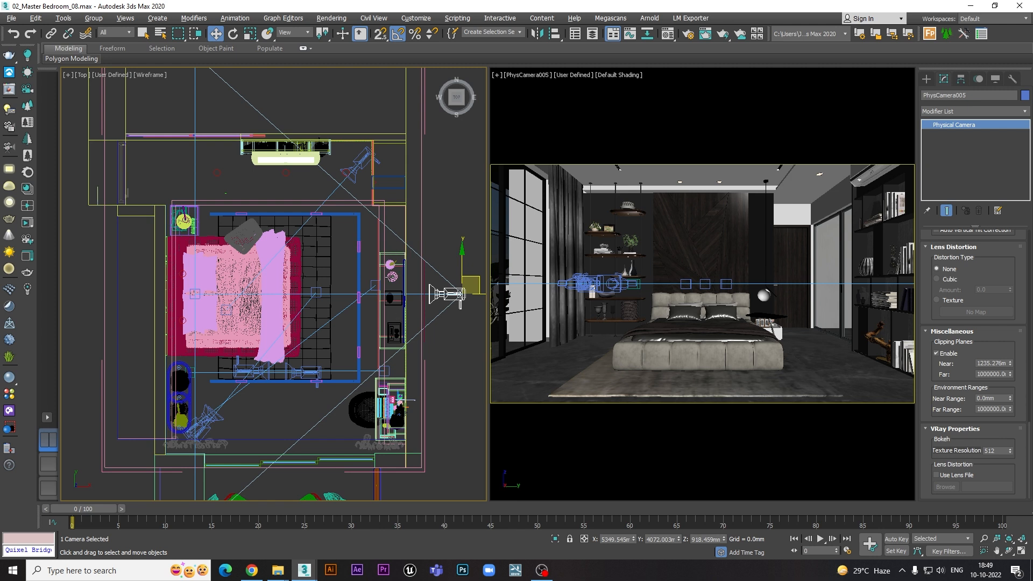
scroll(385, 262, up, 3)
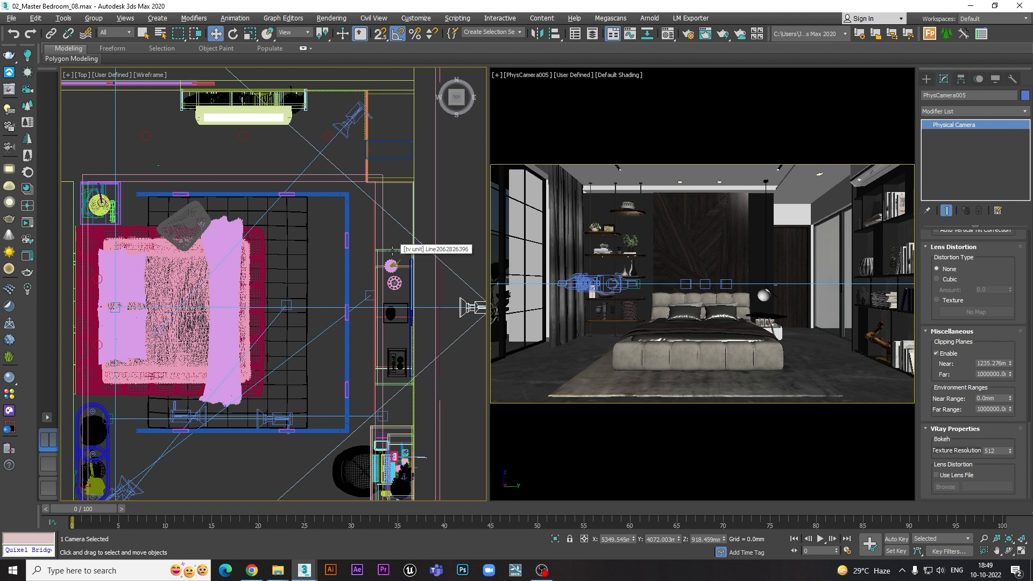
click(394, 249)
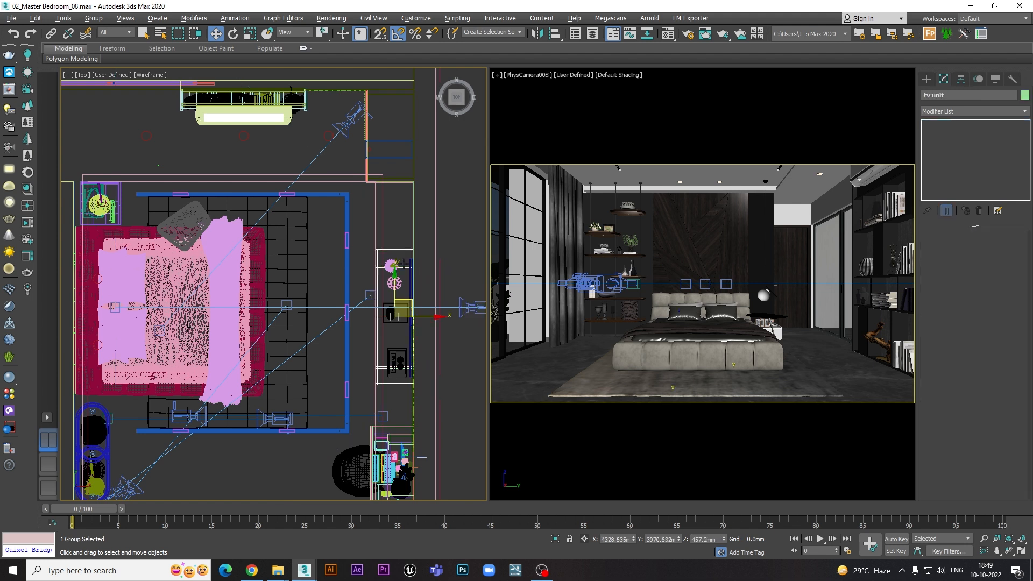
click(478, 312)
Lower PhysCamera005's near clipping distance to 852.341 mm
scroll(375, 243, up, 2)
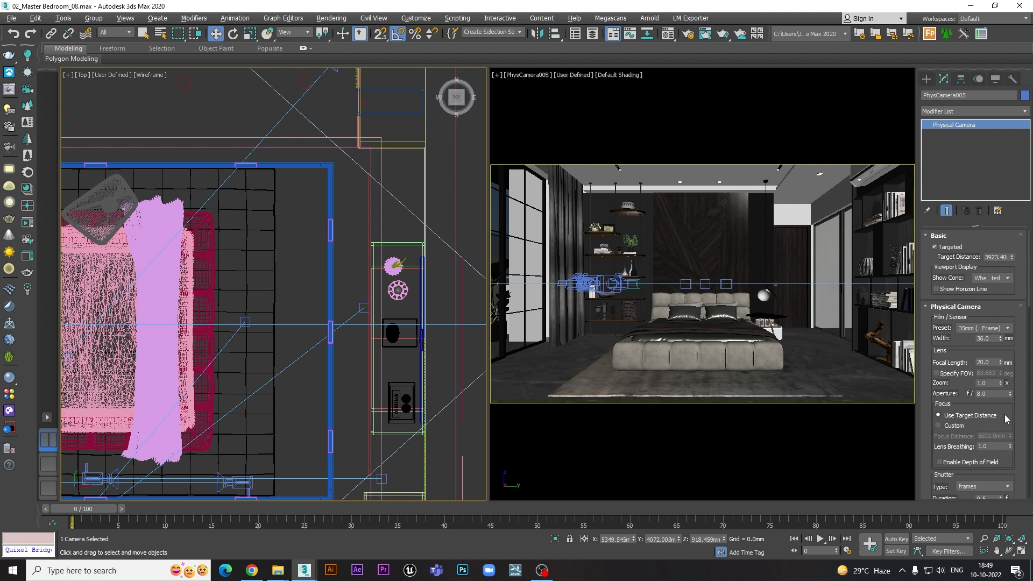
drag(1016, 424, 1017, 274)
scroll(1017, 274, down, 5)
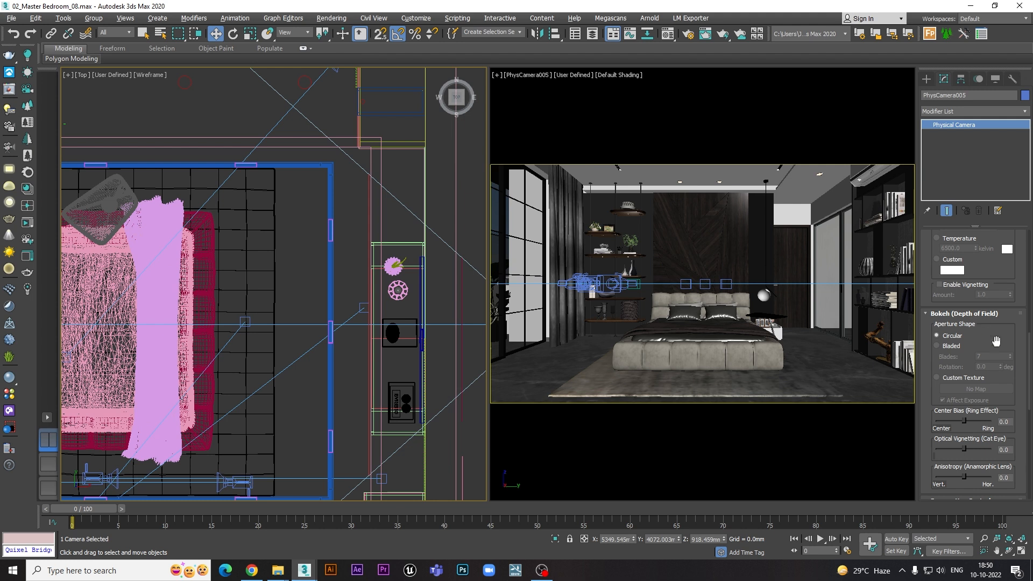
scroll(996, 344, down, 4)
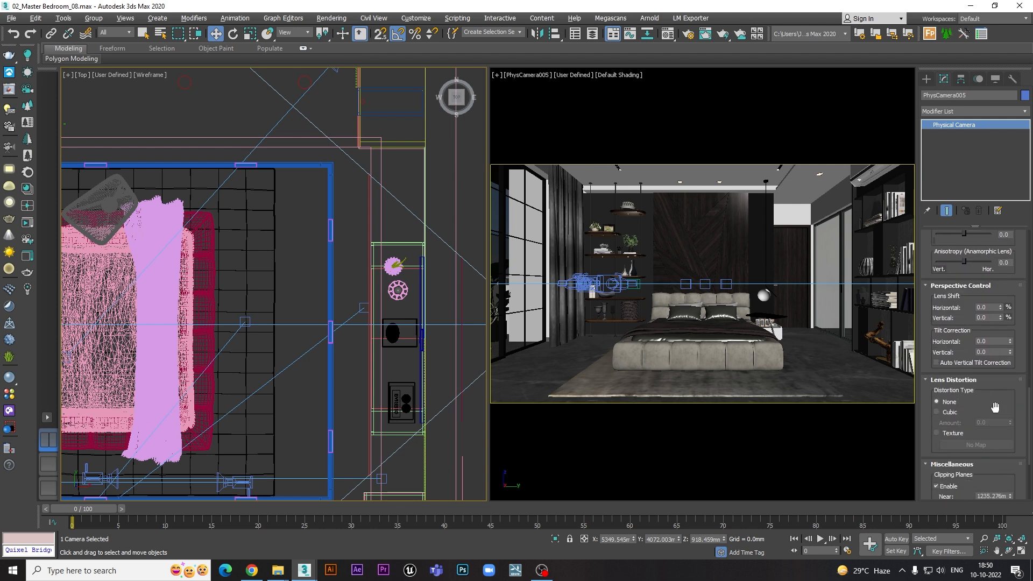
scroll(995, 407, down, 3)
drag(1010, 364, 1014, 380)
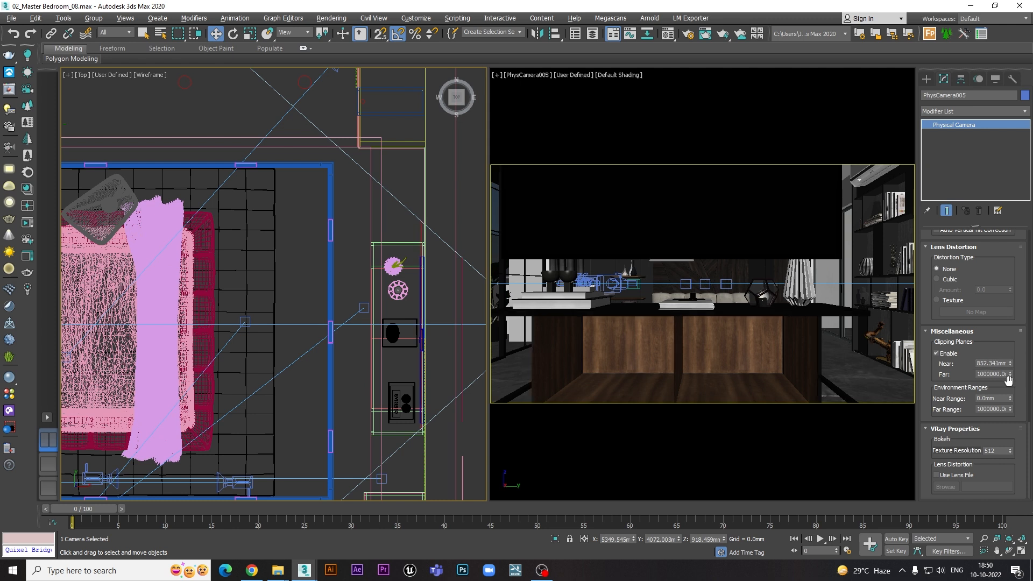
Select the TV unit, the decorations on it and the wall-mounted TV in a perspective view, isolate them and clear the selection
click(397, 243)
middle_drag(407, 277, 391, 260)
key(p)
alt+middle_drag(359, 302, 399, 253)
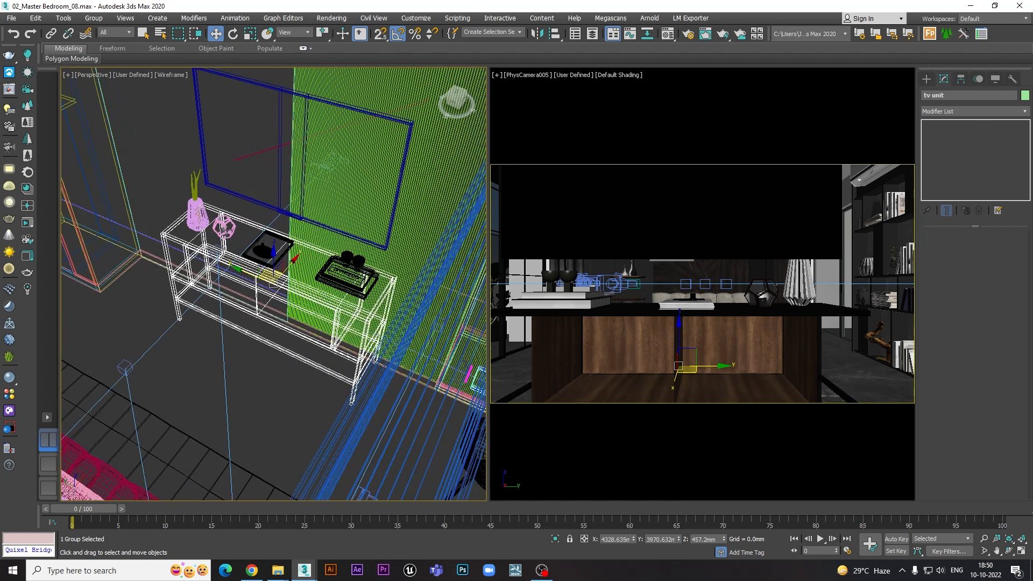
ctrl+click(197, 207)
ctrl+click(266, 253)
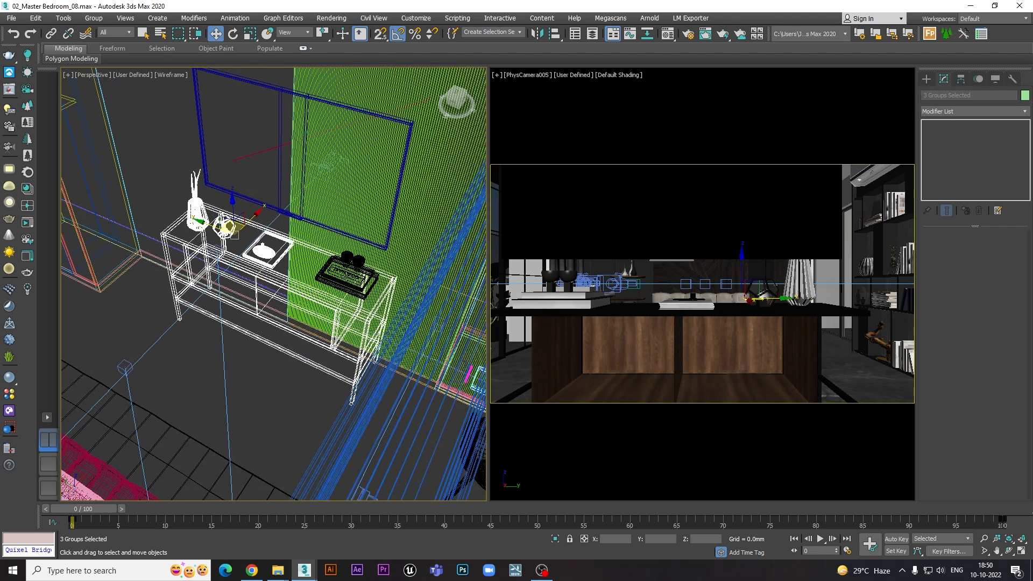
ctrl+click(347, 273)
ctrl+click(246, 199)
alt+middle_drag(246, 199, 309, 378)
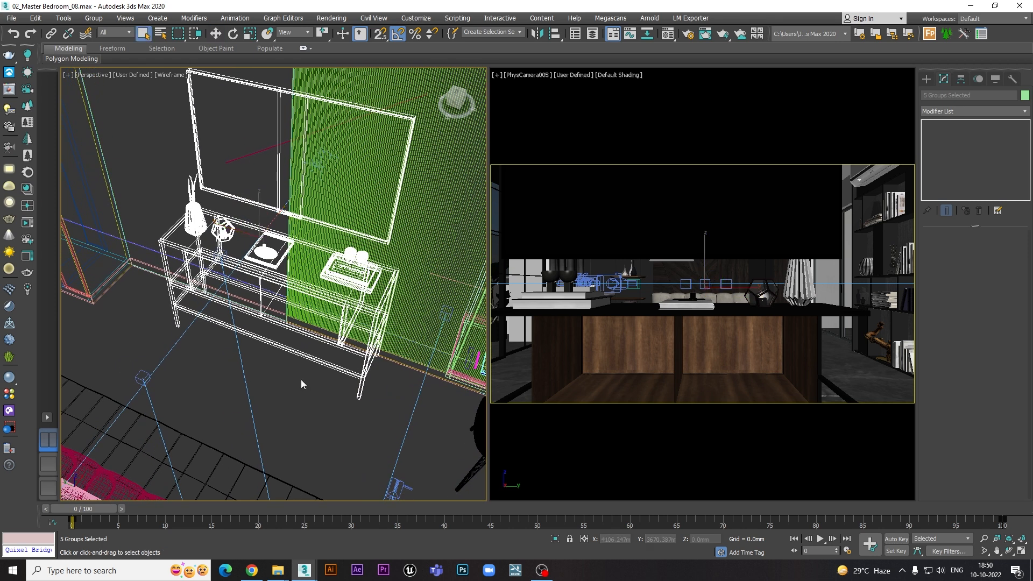
key(alt+q)
key(q)
click(406, 183)
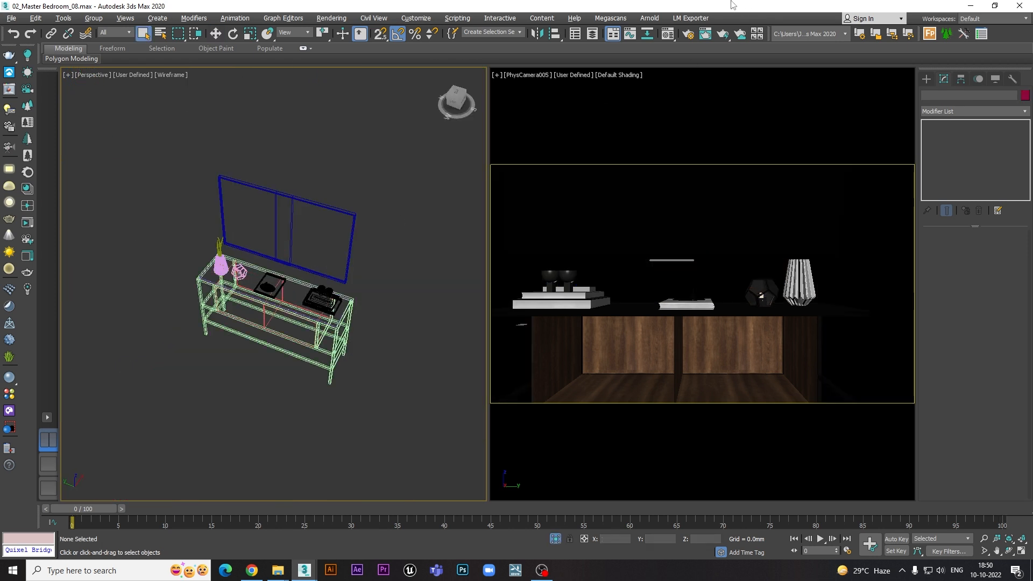
Create a new layer named "Hide Tv Table" in the Layer Explorer
click(592, 33)
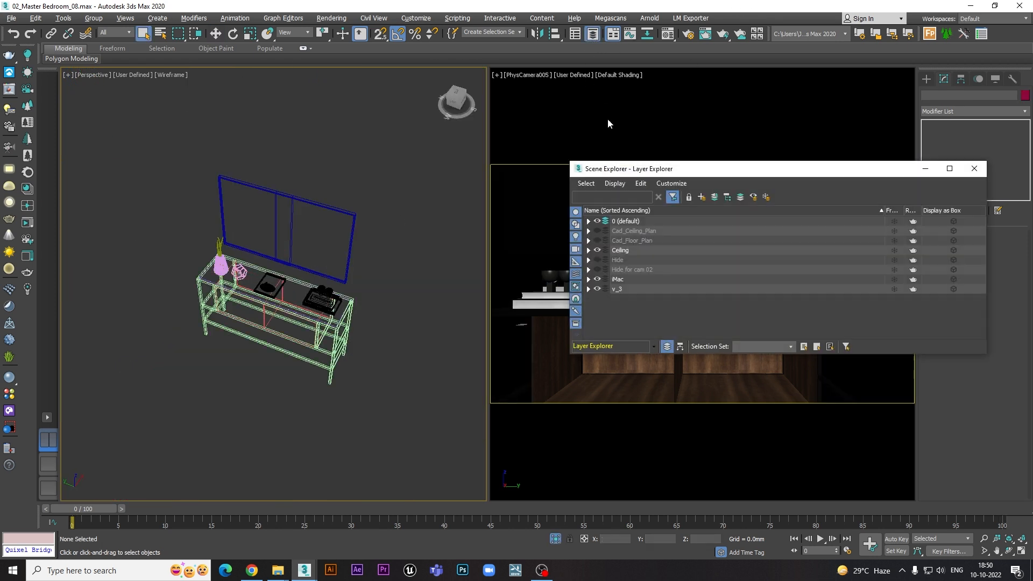
click(702, 197)
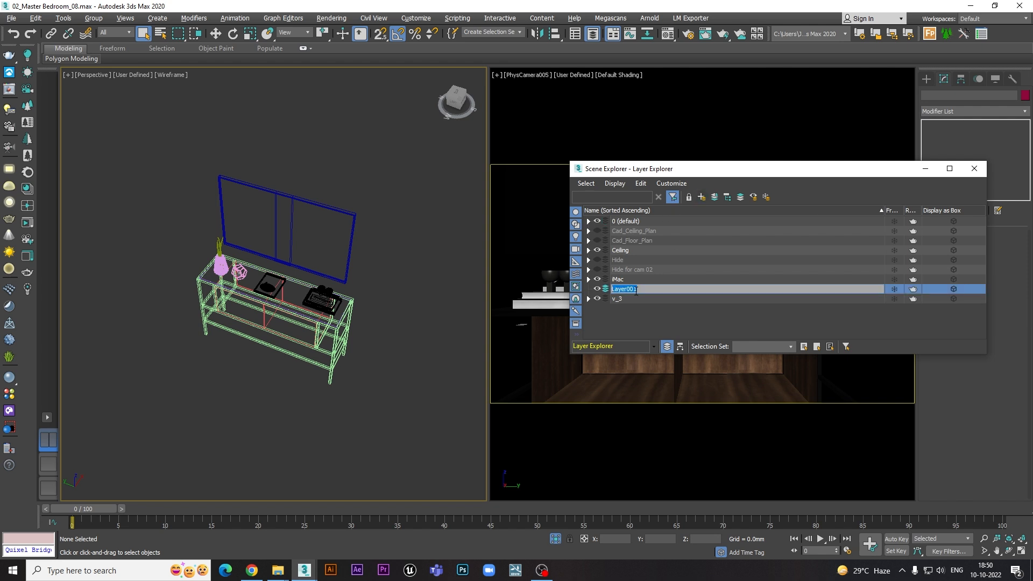
text(Hid)
key(Return)
Select all the isolated TV unit objects and add them to the Hide Tv Table layer
drag(399, 163, 165, 425)
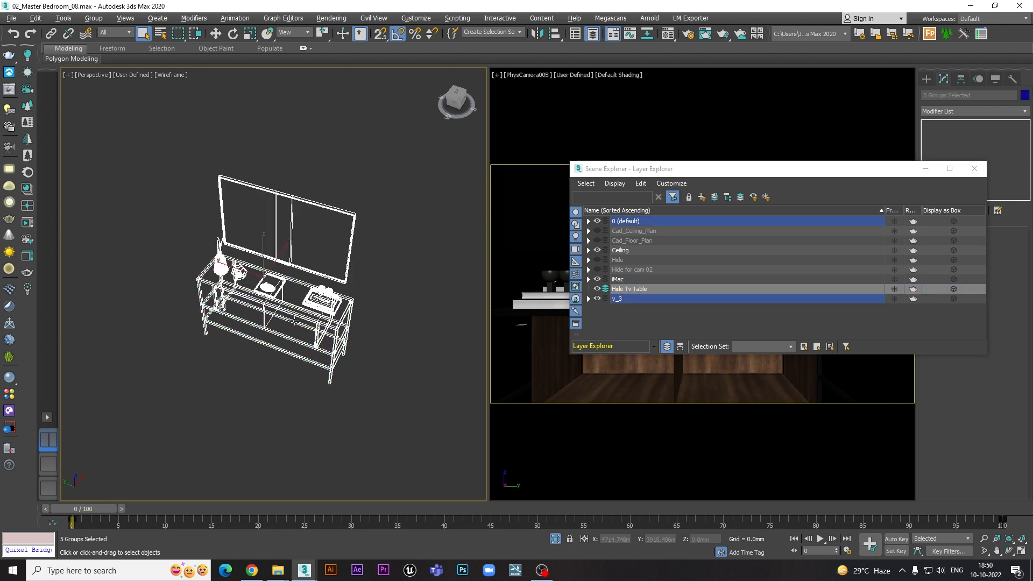
right_click(621, 324)
mouse_move(725, 351)
click(755, 360)
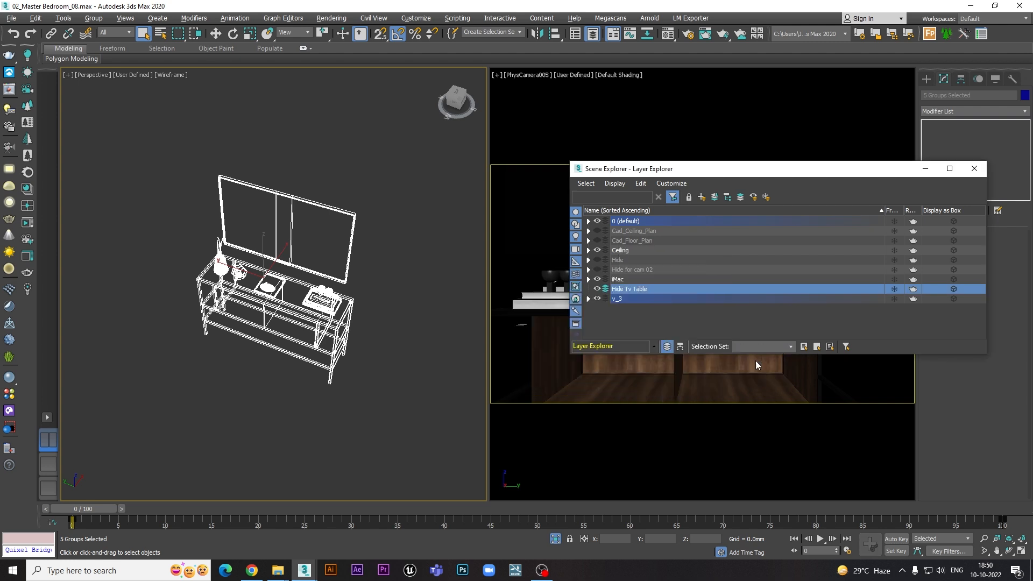
click(624, 288)
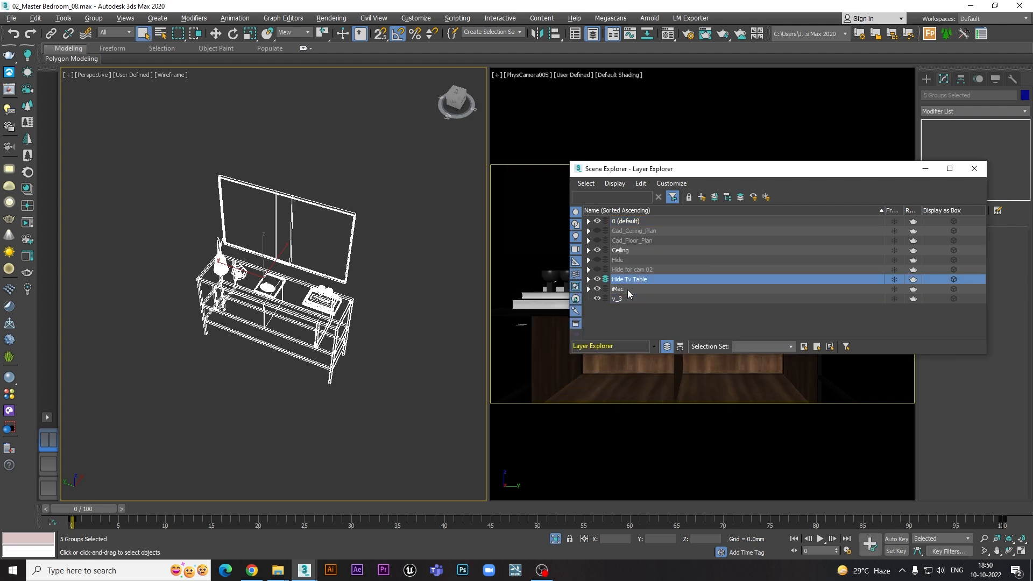
Hide the Hide Tv Table layer, keep the default layer visible, and exit isolation with the Layer Explorer closed
click(597, 279)
click(598, 222)
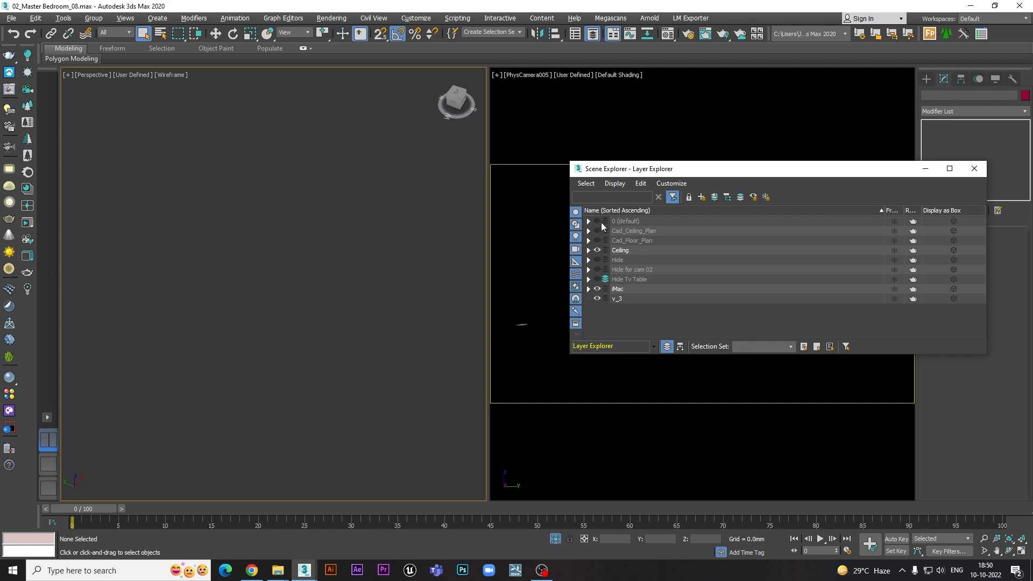
click(596, 222)
click(974, 168)
right_click(293, 288)
click(317, 202)
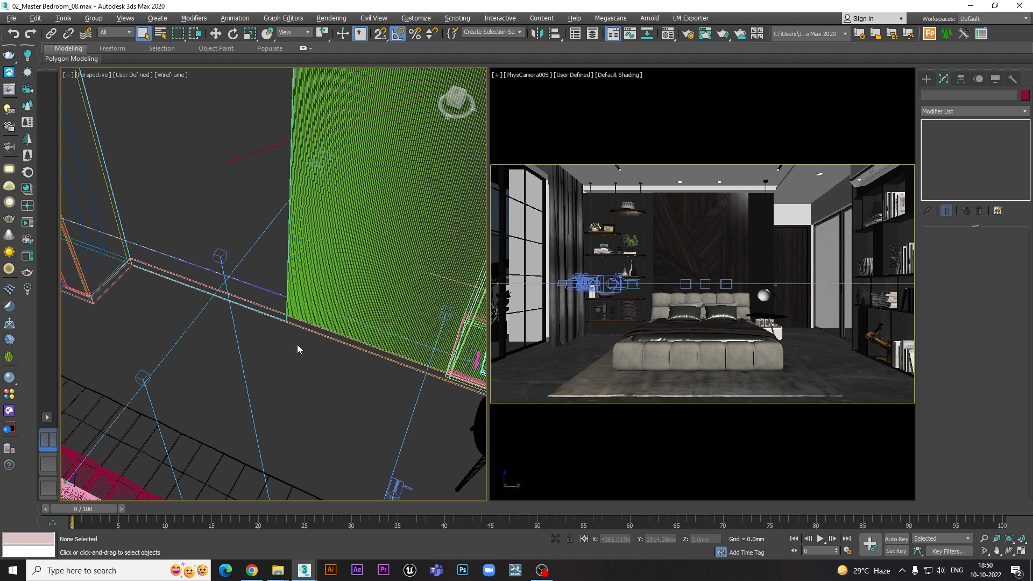
Return to the top view, select PhysCamera005 and inspect its view cone against the wall
key(t)
scroll(378, 279, down, 4)
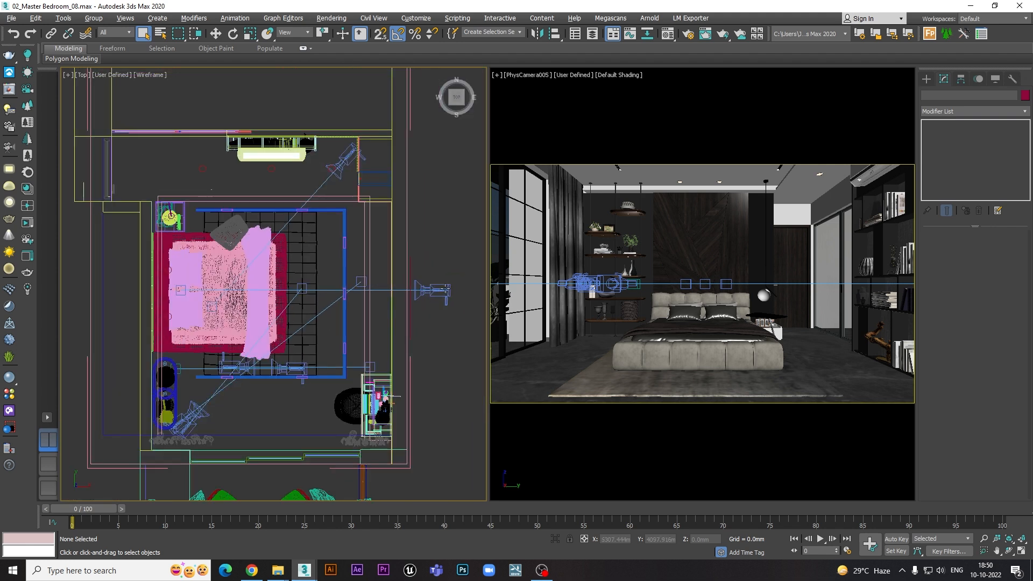
click(445, 289)
scroll(387, 274, up, 3)
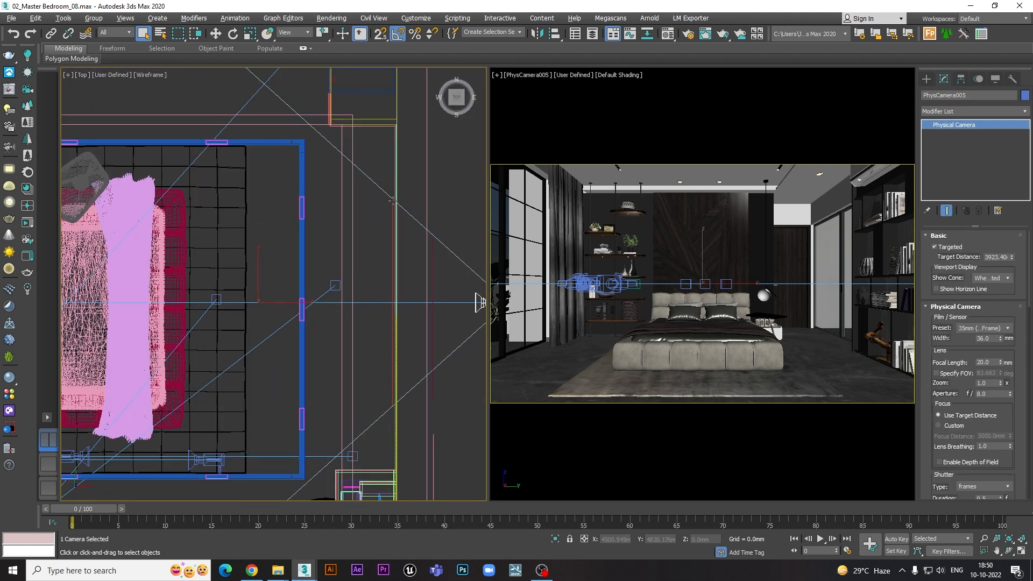
scroll(392, 211, up, 3)
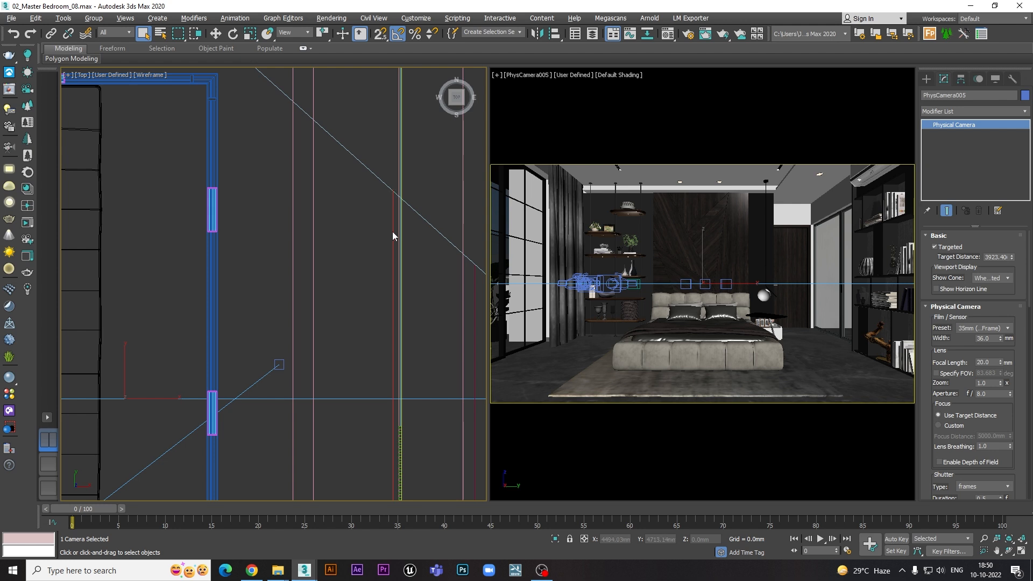
scroll(399, 215, down, 2)
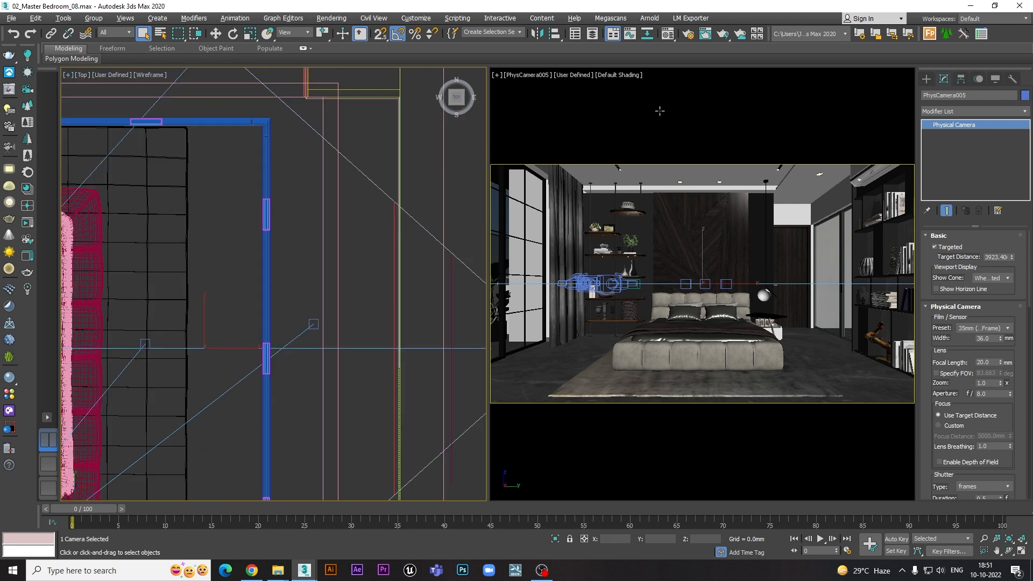
Reopen the Layer Explorer and toggle the Hide Tv Table layer's visibility, leaving the layer switched on
click(592, 33)
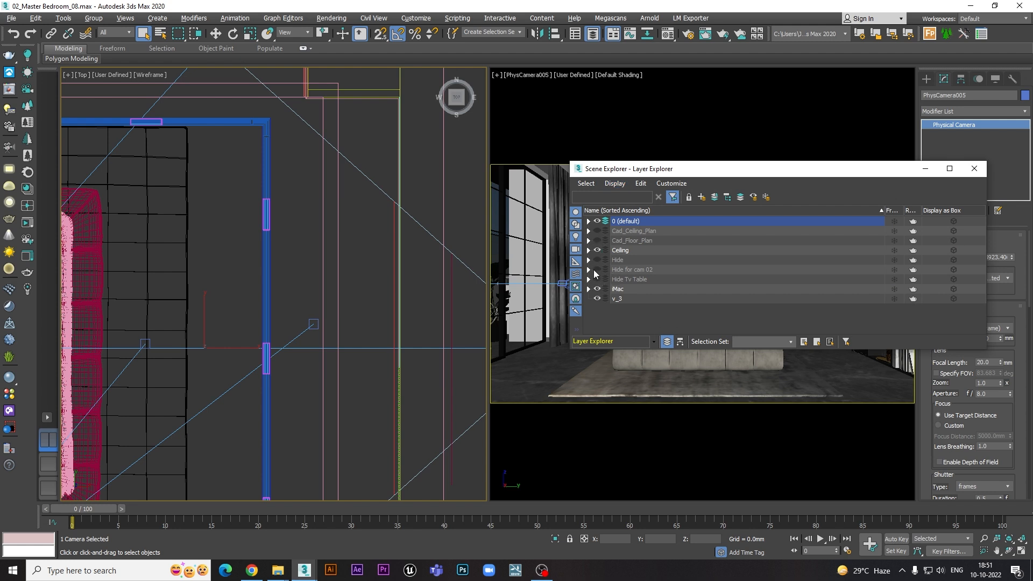
click(596, 280)
drag(751, 174, 731, 131)
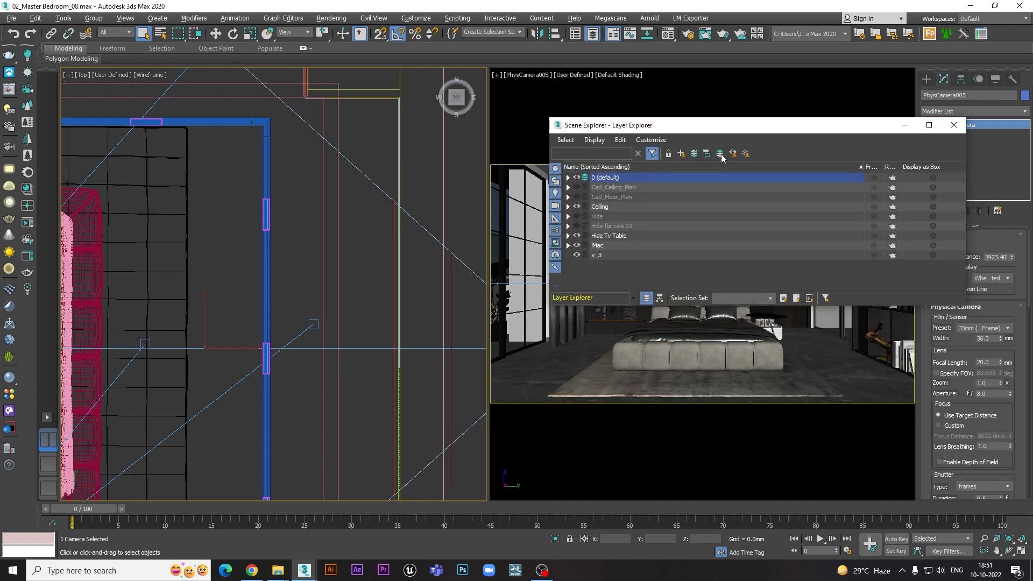
scroll(385, 295, down, 5)
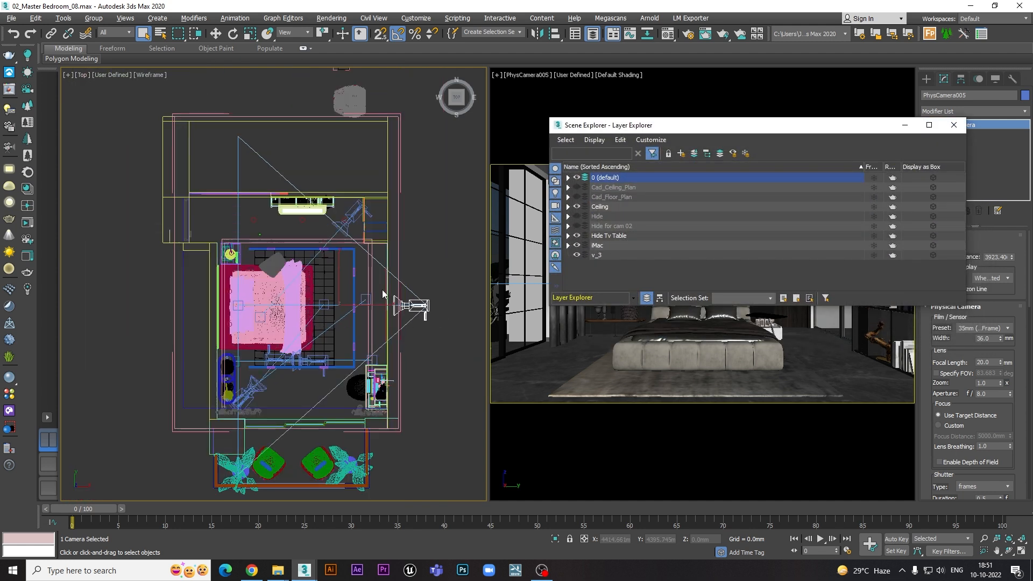
click(577, 236)
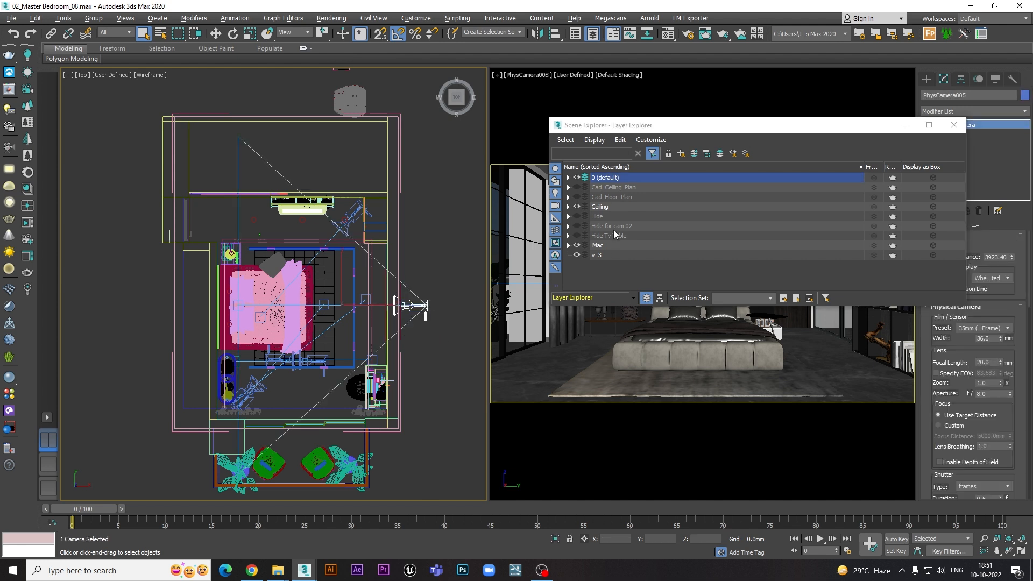
click(576, 236)
Expand the Hide Tv Table layer, select all its objects starting from book 1, and unhide them
click(568, 235)
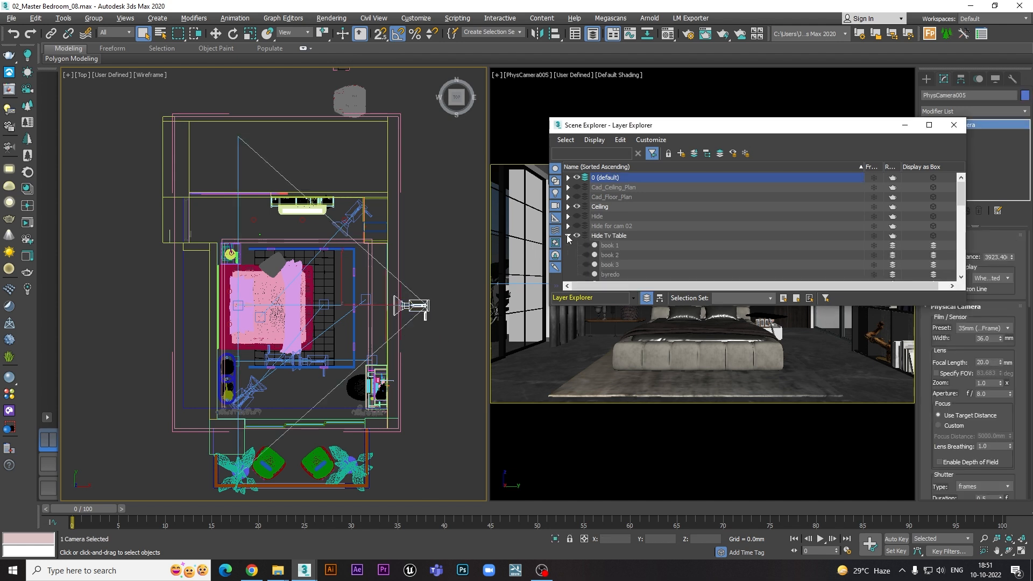
drag(717, 302, 720, 410)
scroll(702, 283, down, 2)
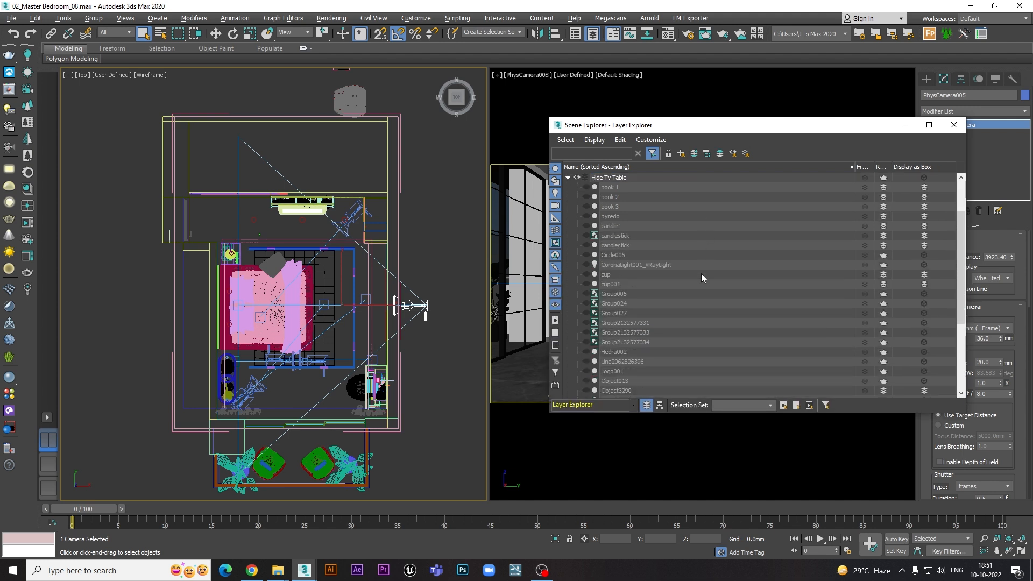
scroll(615, 219, up, 1)
click(610, 216)
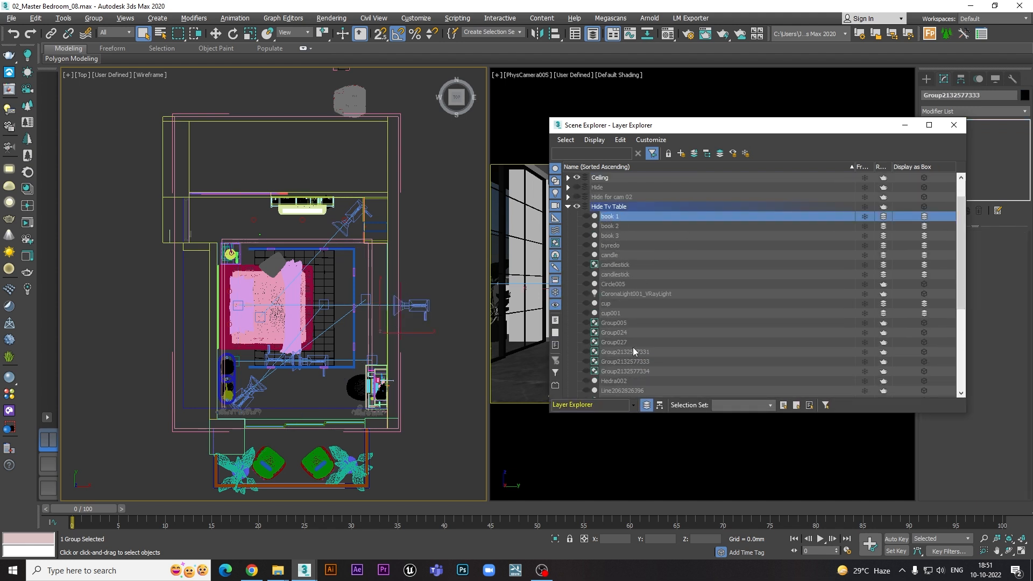
scroll(632, 344, down, 5)
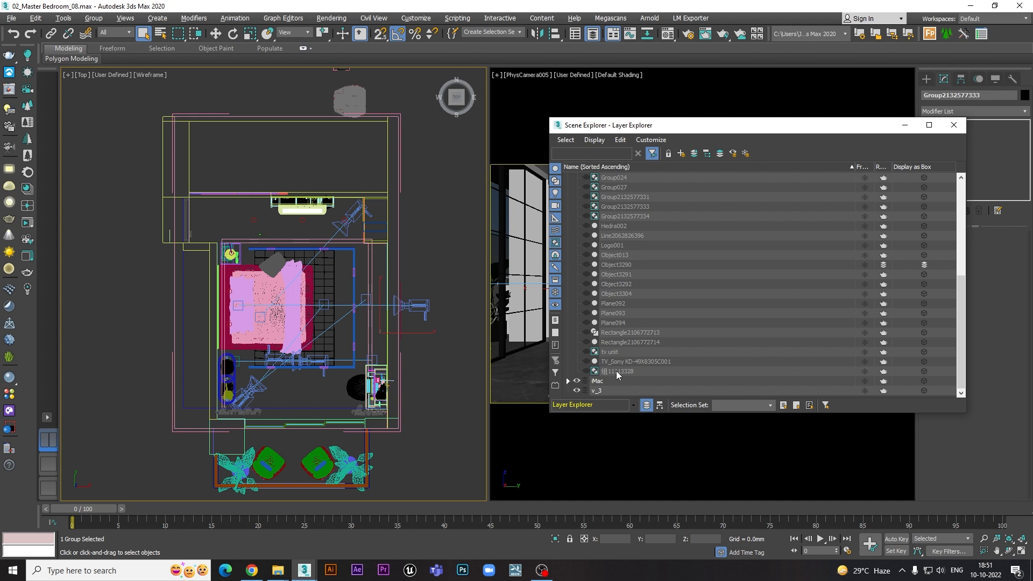
shift+click(616, 370)
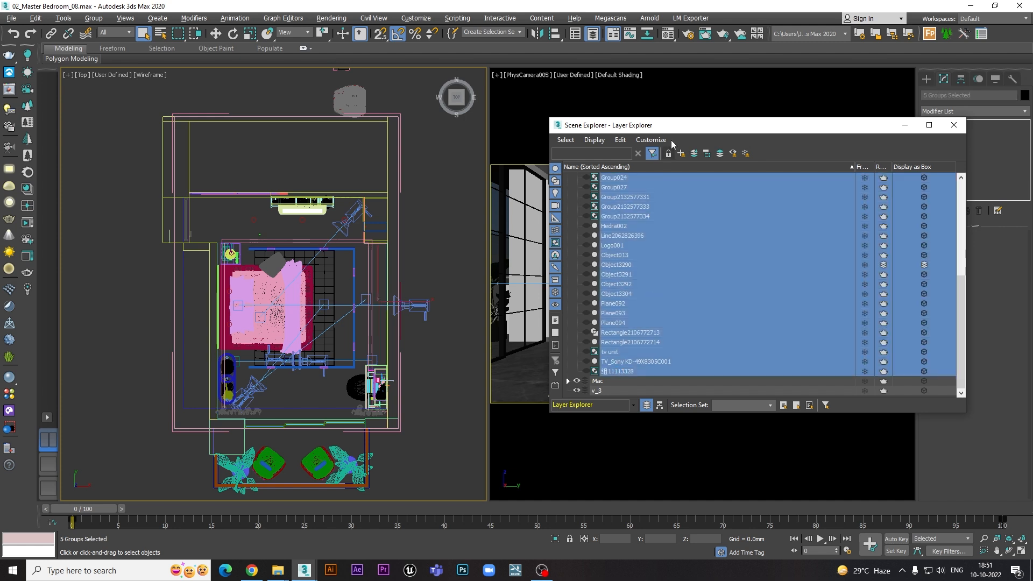
click(586, 371)
scroll(652, 285, up, 6)
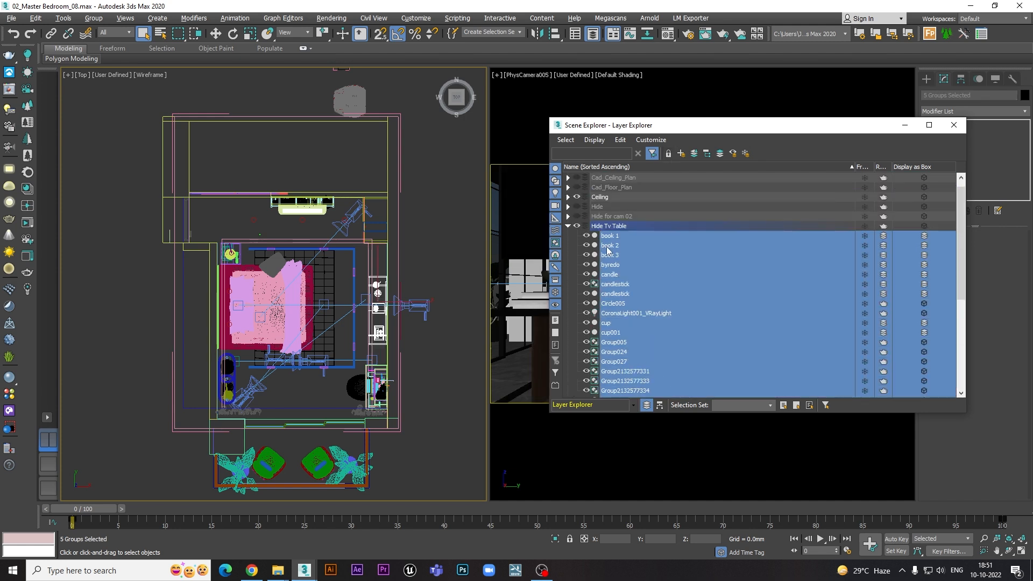
Collapse the Hide Tv Table layer, move the Layer Explorer clear of the camera view and hide the layer
click(568, 226)
drag(698, 126, 197, 136)
drag(49, 128, 195, 127)
drag(328, 136, 291, 190)
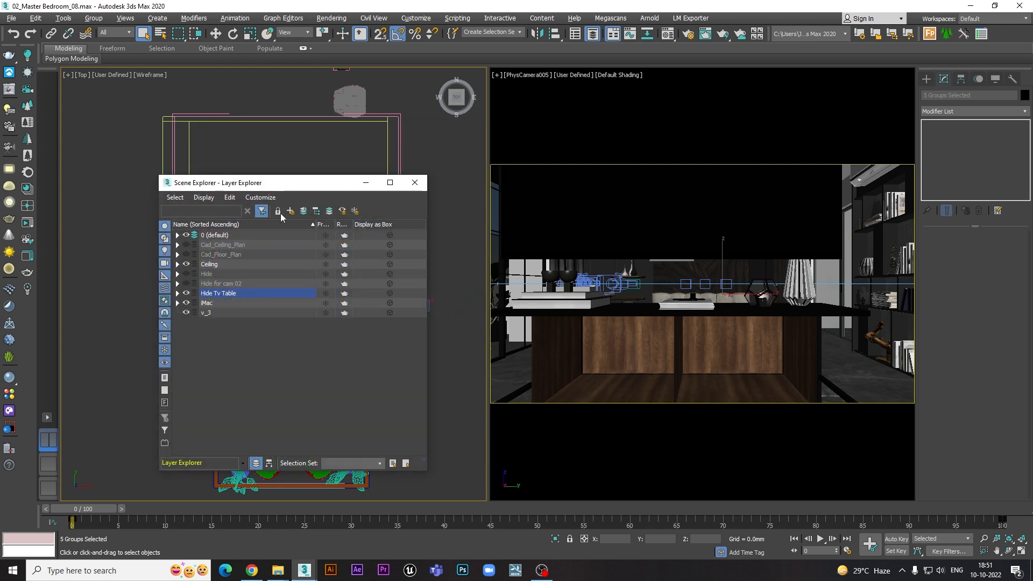
click(186, 294)
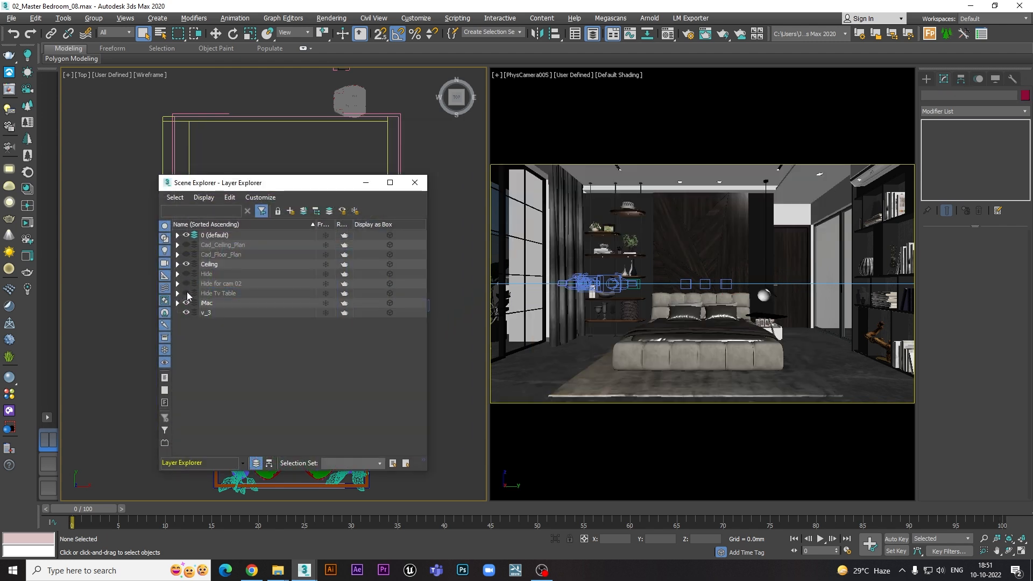
Move the Layer Explorer aside and select PhysCamera005 in the plan
drag(309, 190, 206, 366)
scroll(417, 301, up, 4)
click(437, 266)
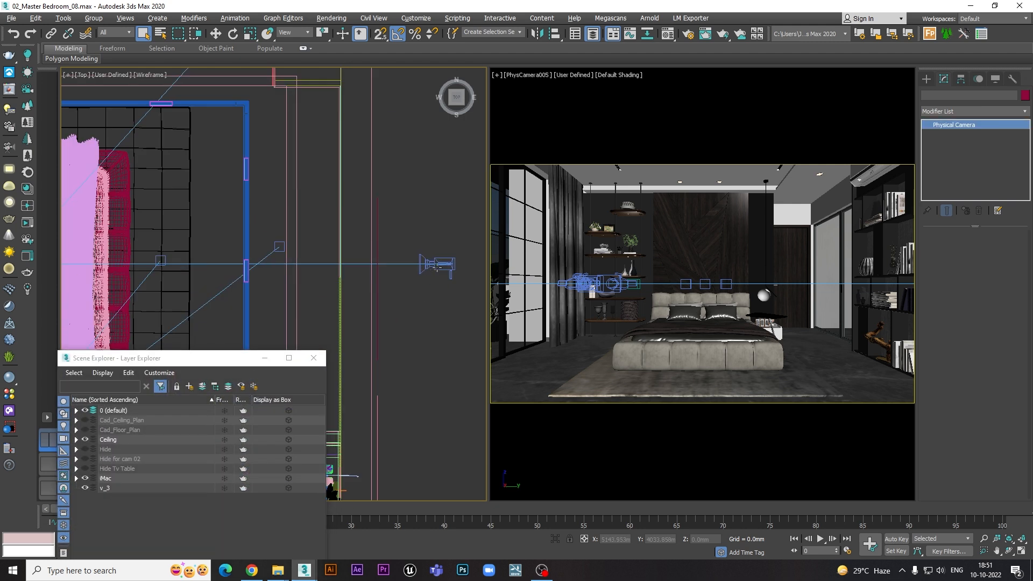
middle_drag(337, 212, 361, 233)
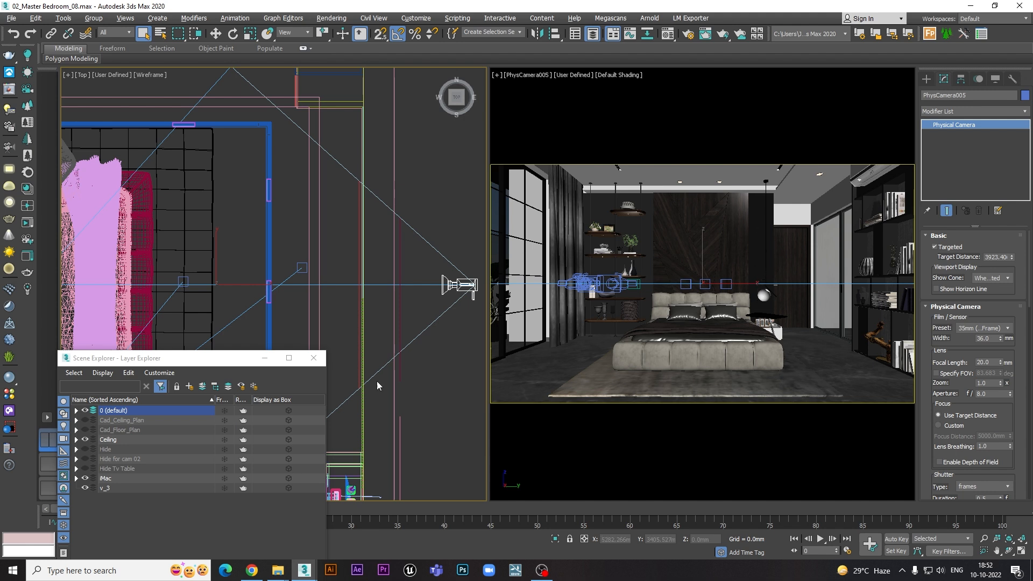
Show the Hide Tv Table layer and raise PhysCamera005's near clipping distance to about 1244 mm
click(85, 469)
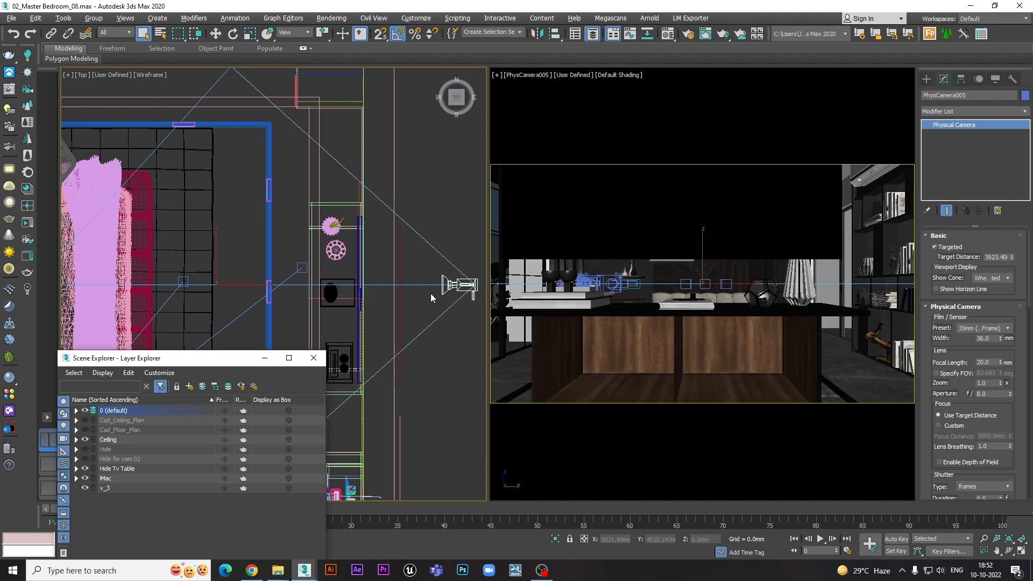
scroll(1019, 392, down, 2)
scroll(1019, 392, down, 10)
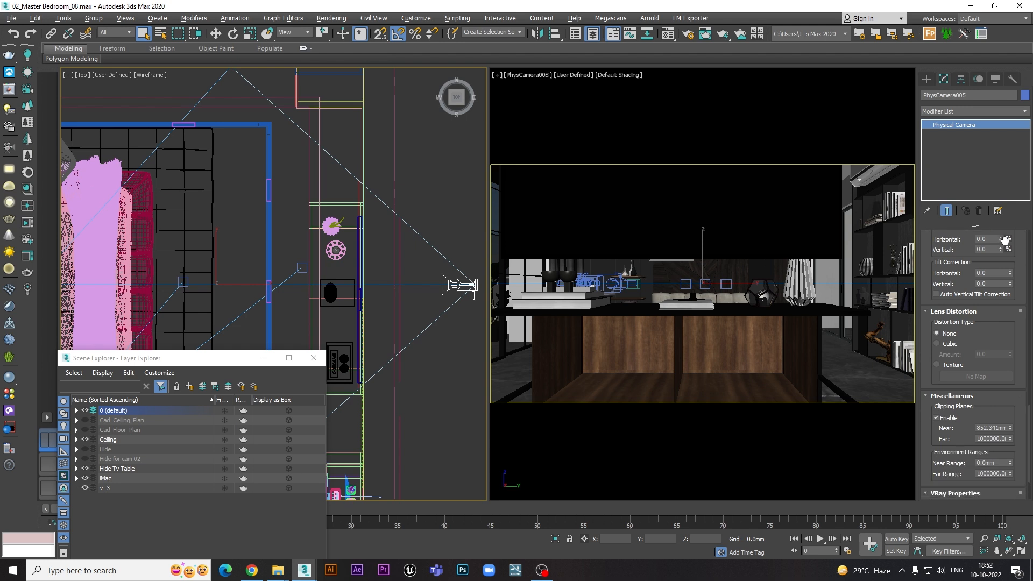
scroll(1004, 240, down, 2)
drag(1009, 391, 1005, 364)
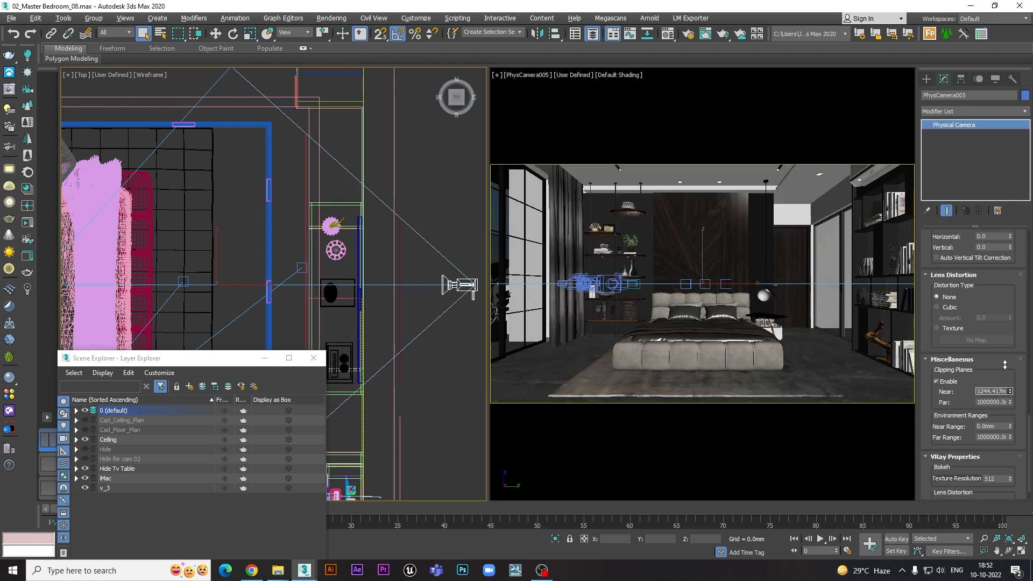
Close the Layer Explorer and select PhysCamera006, the camera at the rug's lower edge in the plan
click(314, 358)
click(454, 168)
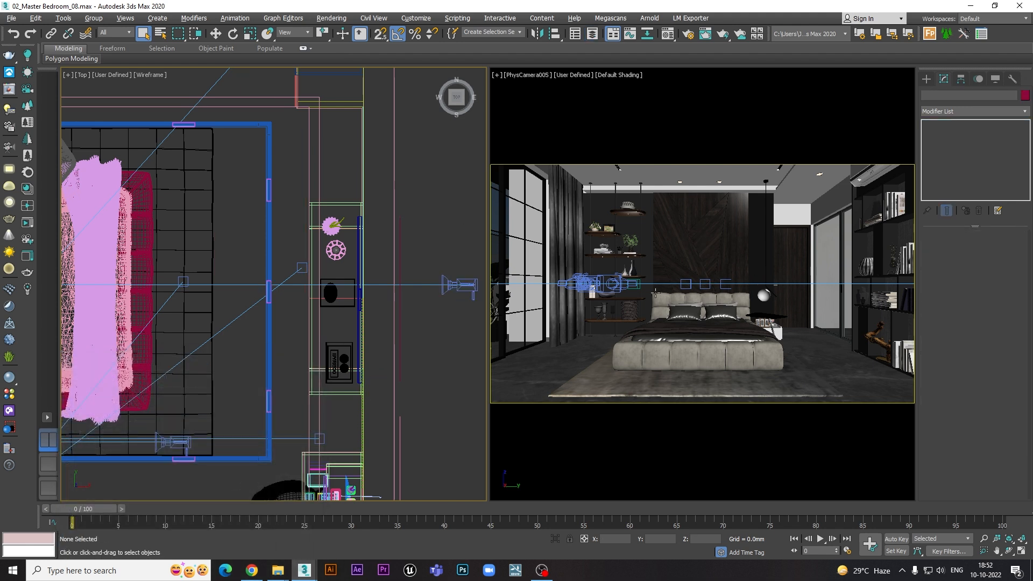
scroll(324, 308, down, 5)
scroll(334, 356, up, 3)
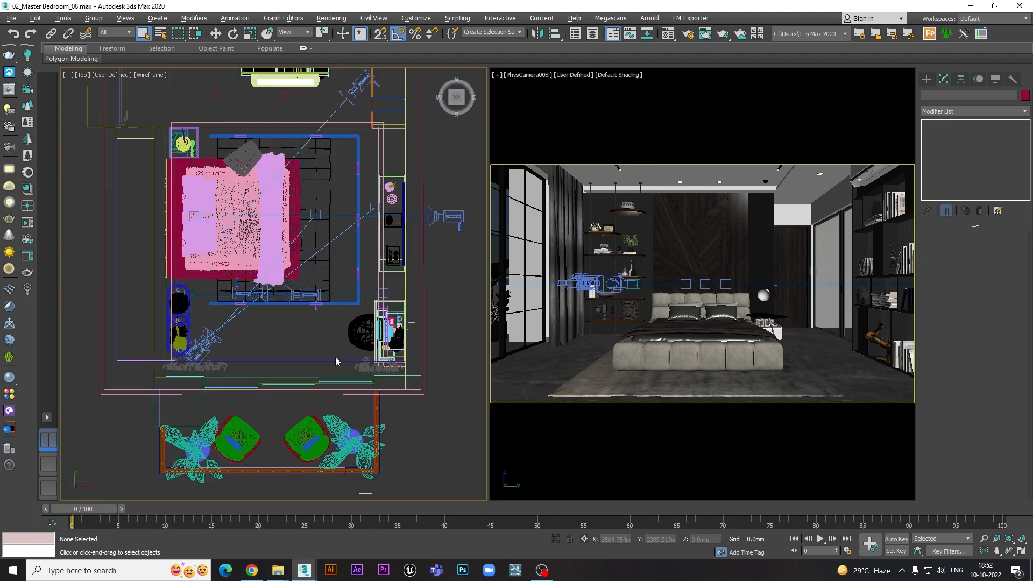
click(319, 269)
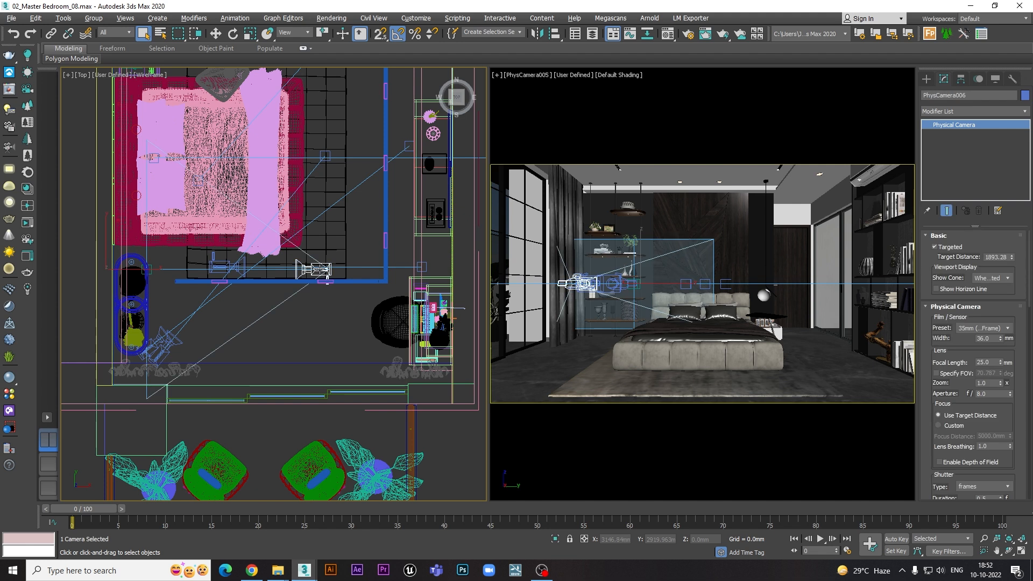
Look through PhysCamera006's parameters down to its clipping planes and back to its lens settings, and clear the selection
scroll(1025, 376, down, 10)
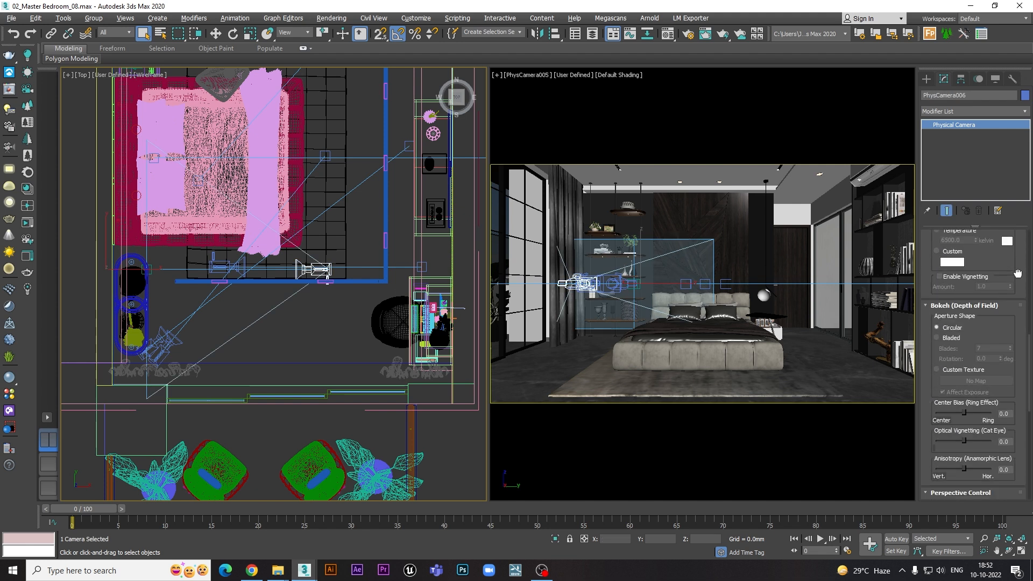
scroll(1017, 228, down, 5)
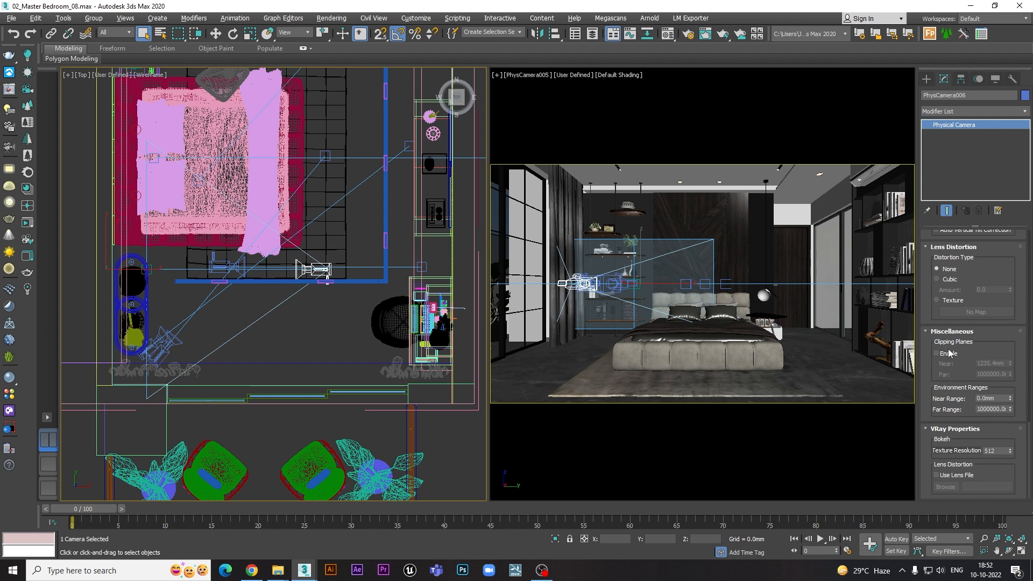
drag(1024, 303, 1027, 423)
scroll(989, 355, up, 5)
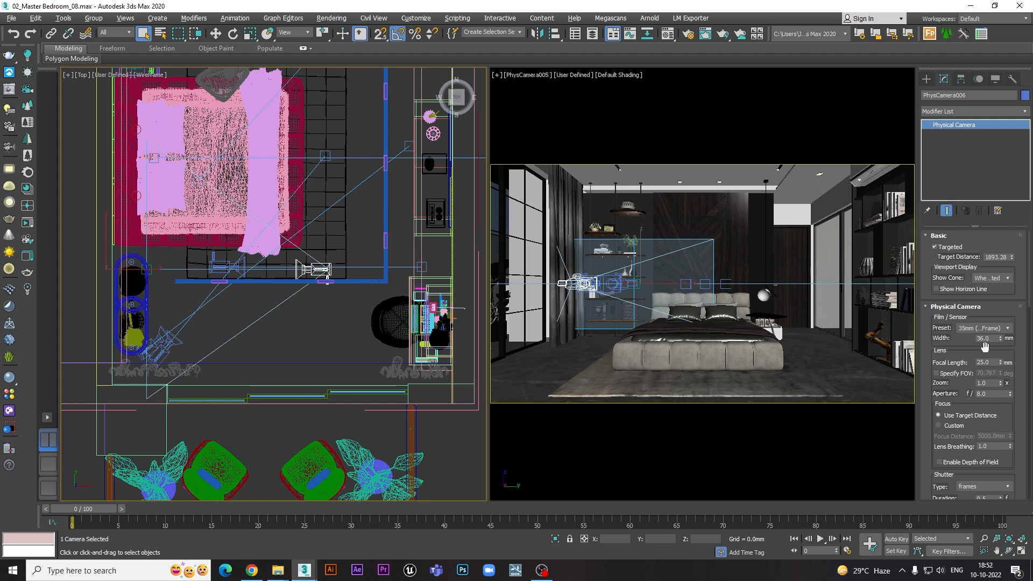
click(675, 325)
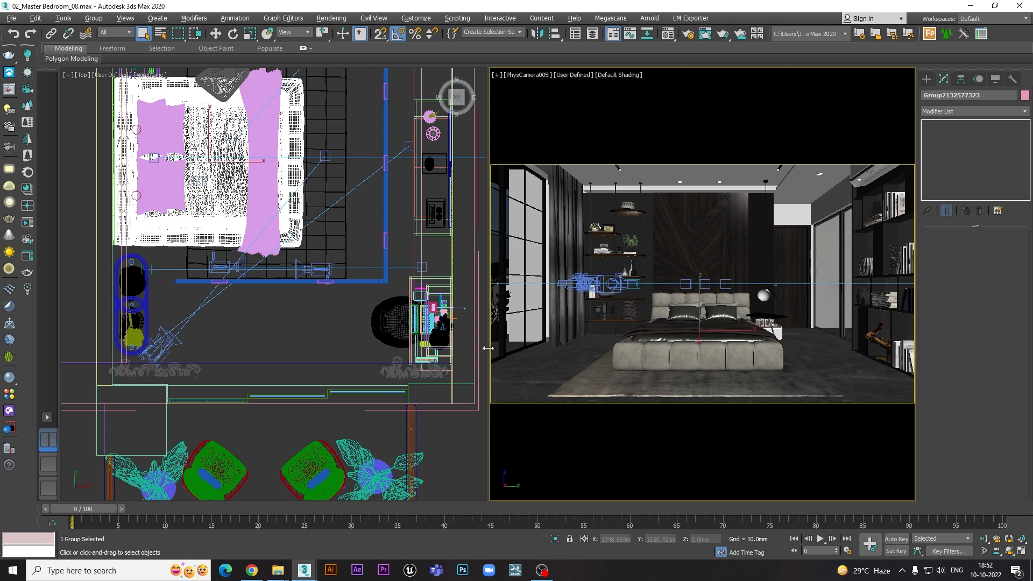
click(311, 340)
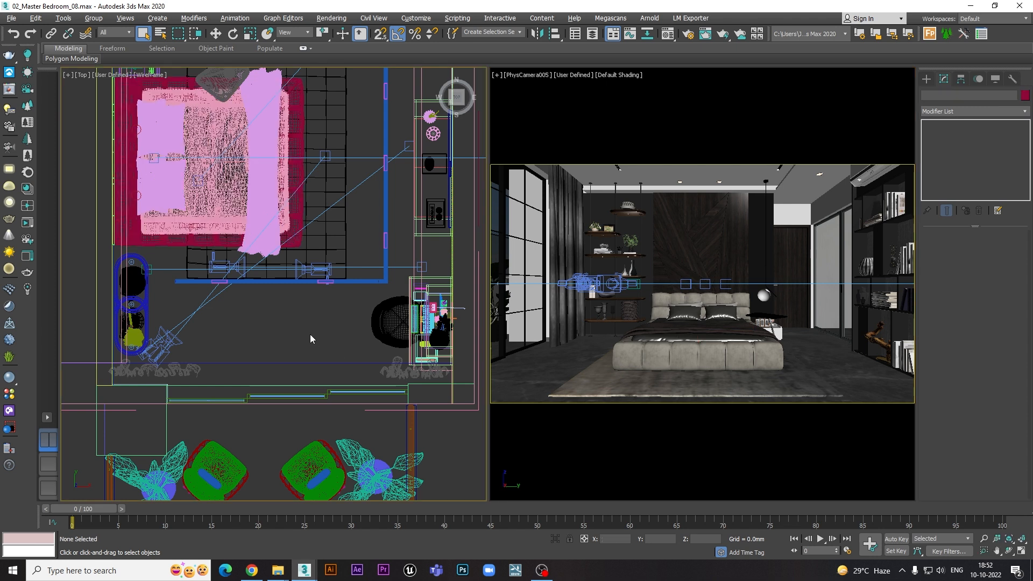
Select PhysCamera006 and examine its focal length, aperture, exposure, perspective control and clipping plane settings, finishing with nothing selected
click(320, 270)
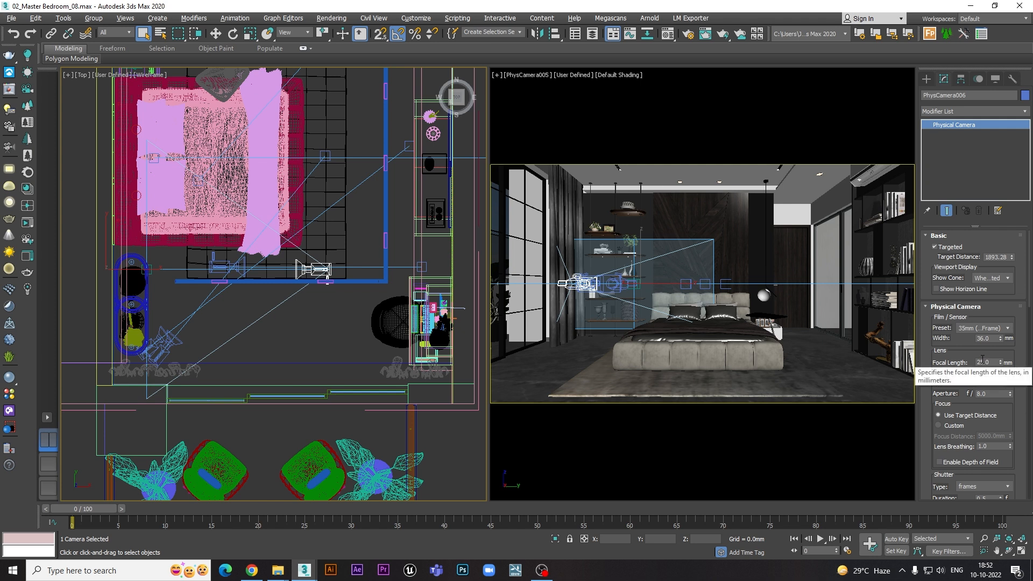
scroll(1018, 376, down, 5)
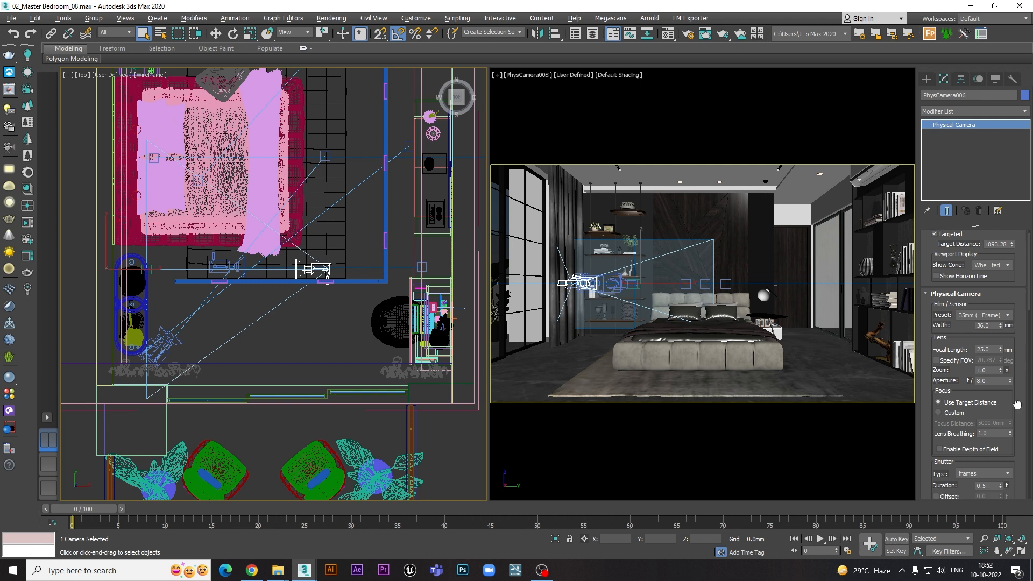
scroll(1018, 366, down, 2)
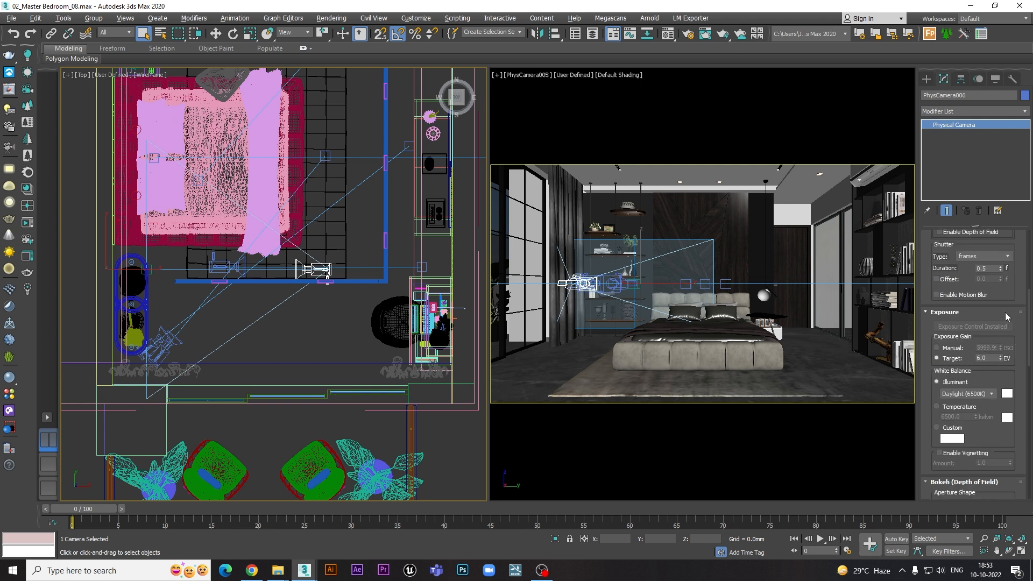
scroll(1000, 336, up, 5)
scroll(1000, 336, up, 2)
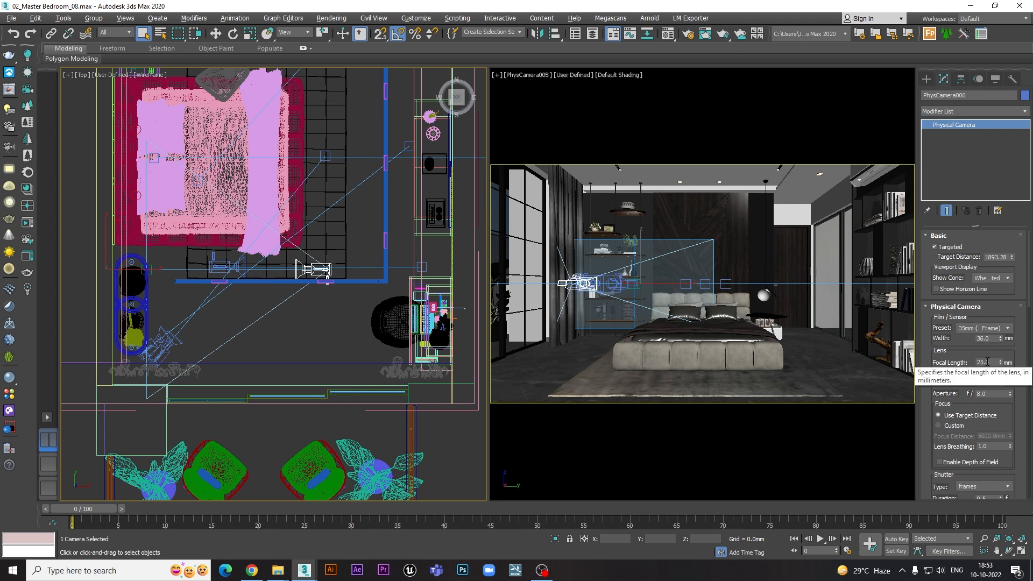
scroll(1024, 364, down, 4)
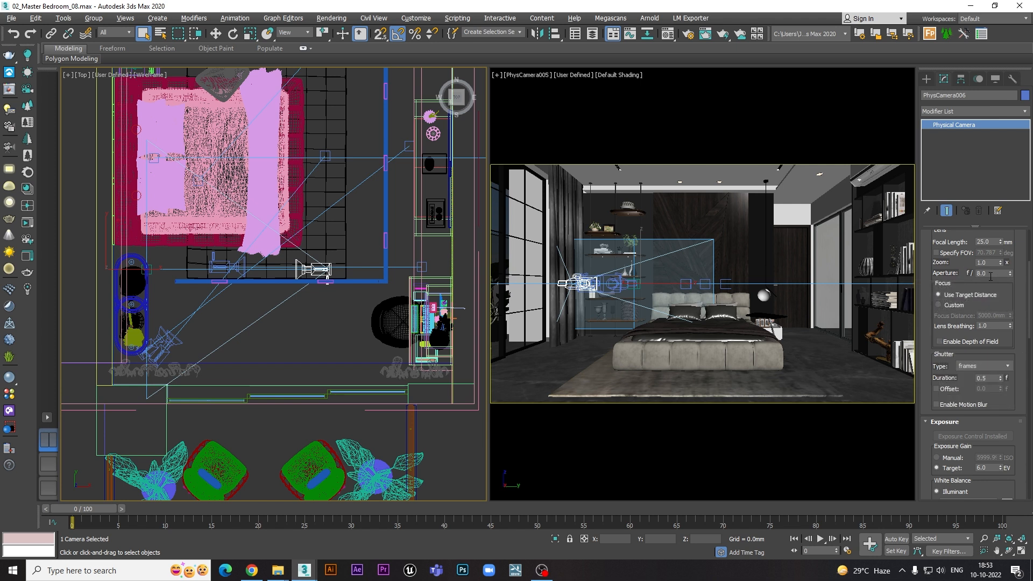
scroll(1022, 316, down, 5)
scroll(1022, 316, down, 8)
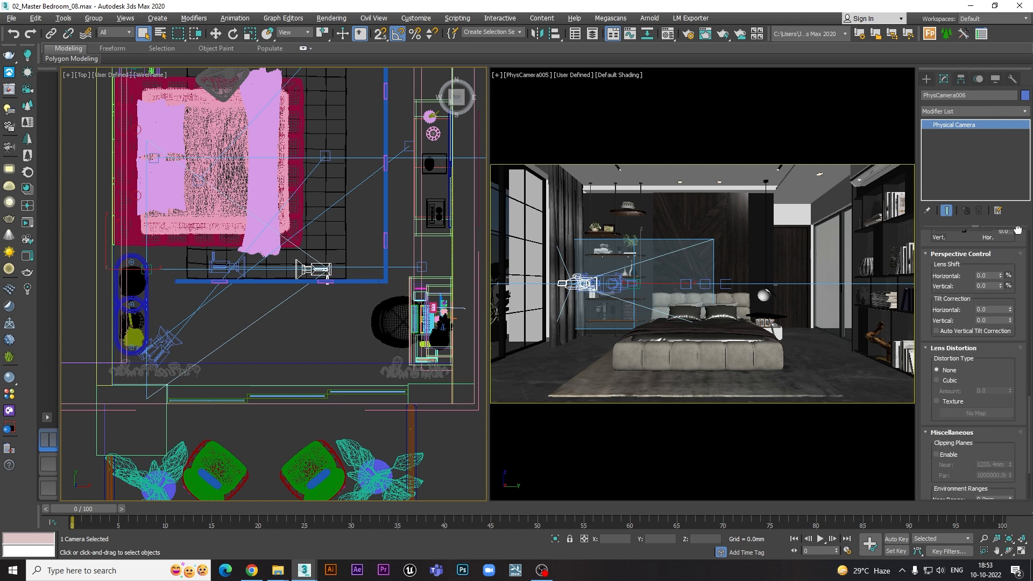
drag(1017, 230, 1013, 249)
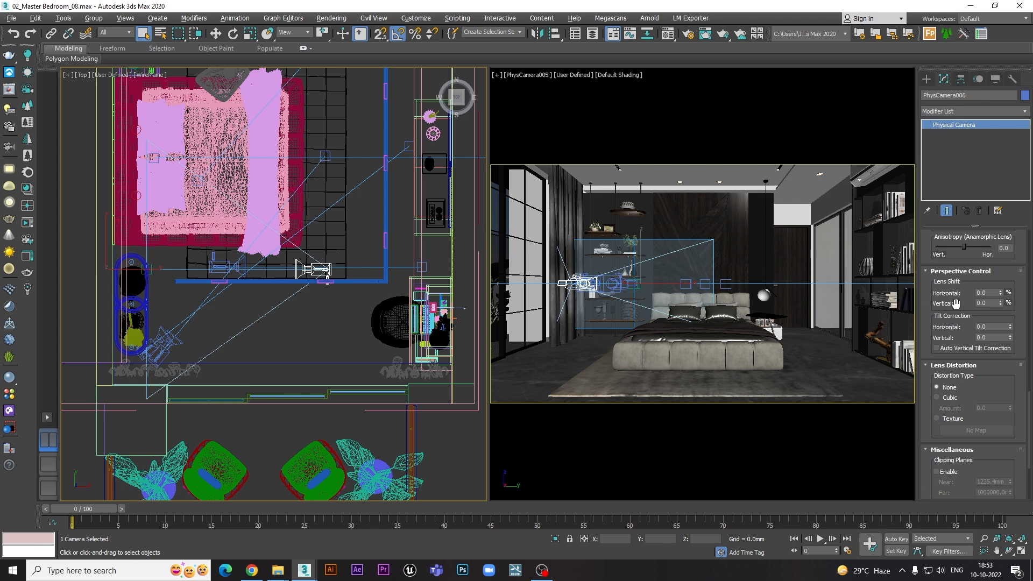
scroll(966, 301, down, 3)
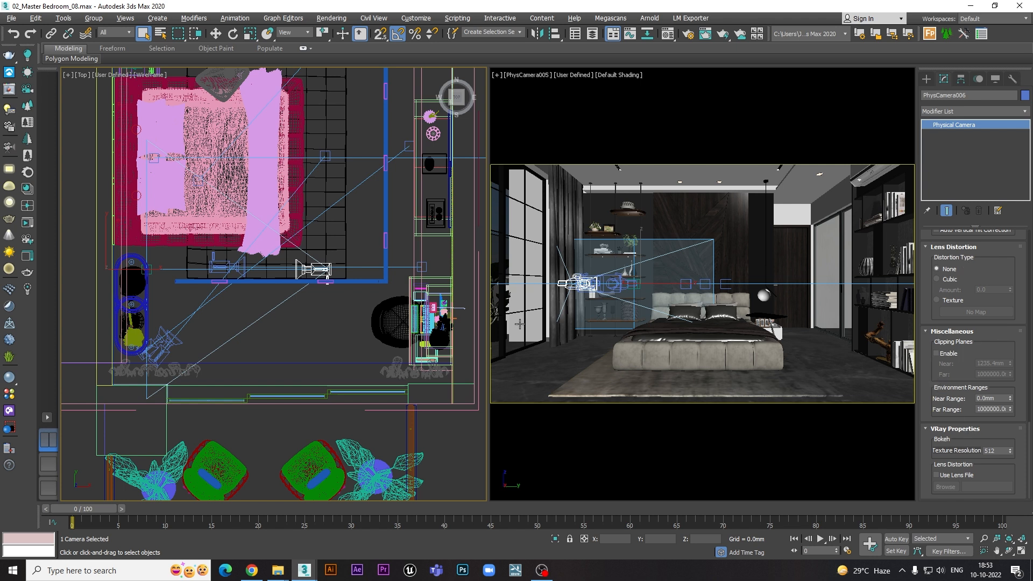
click(322, 312)
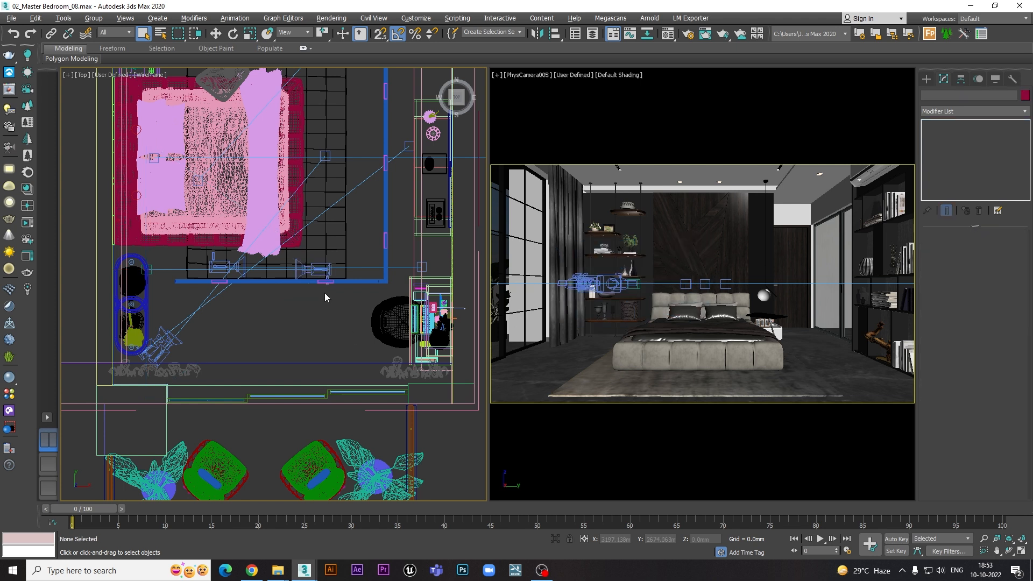
Select PhysCamera006 in the plan again and open its focal length for editing
click(318, 275)
middle_drag(308, 302, 322, 348)
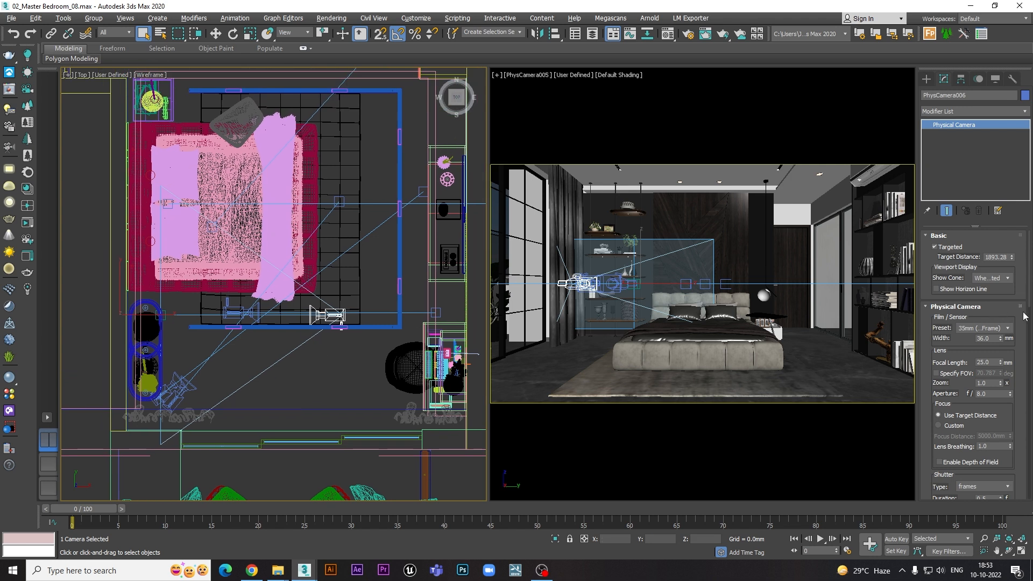
click(988, 361)
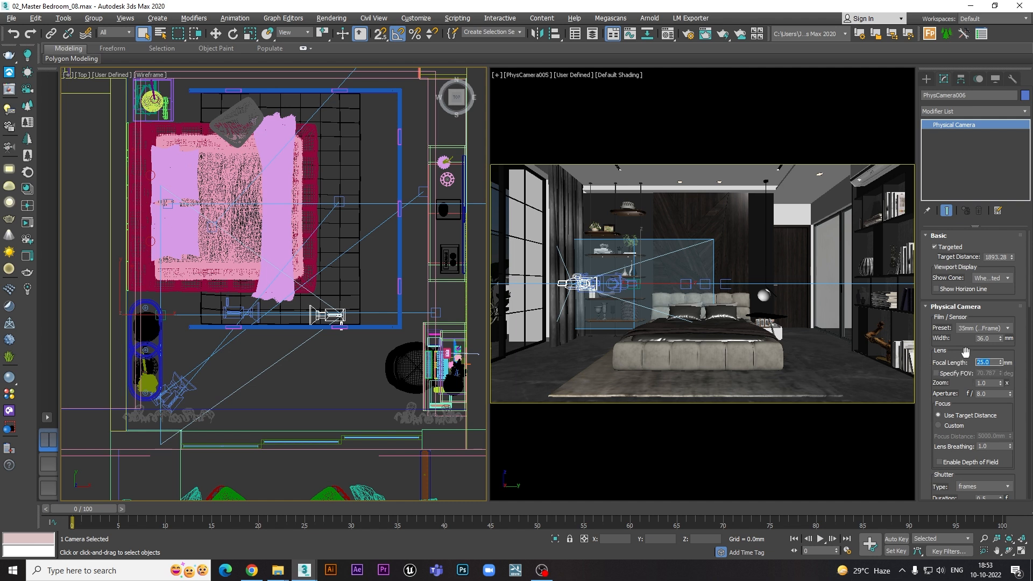